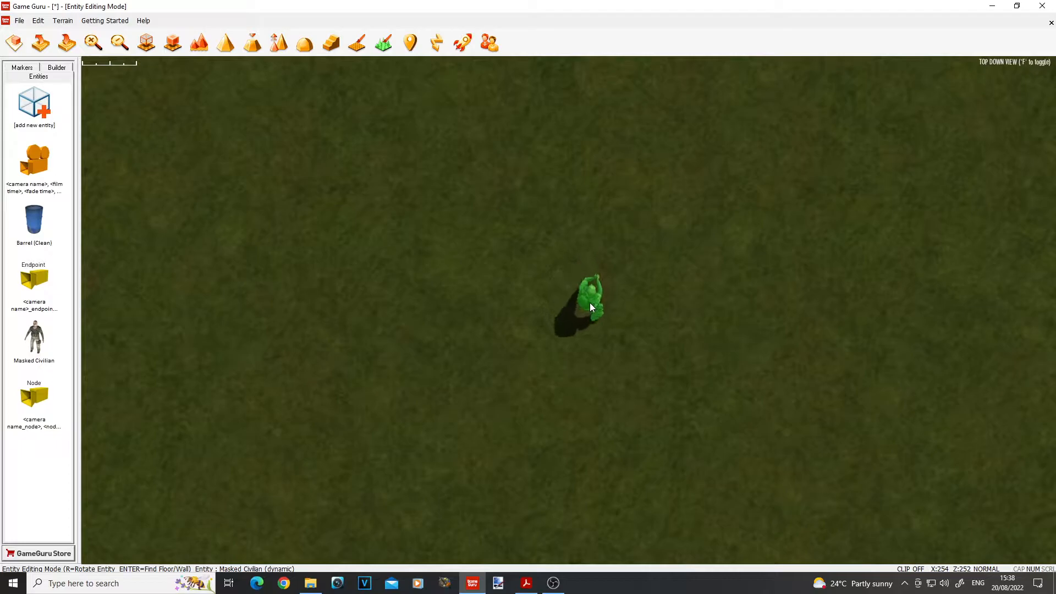
Step: Place the Masked Civilian character on the open grass terrain
drag(589, 302, 593, 253)
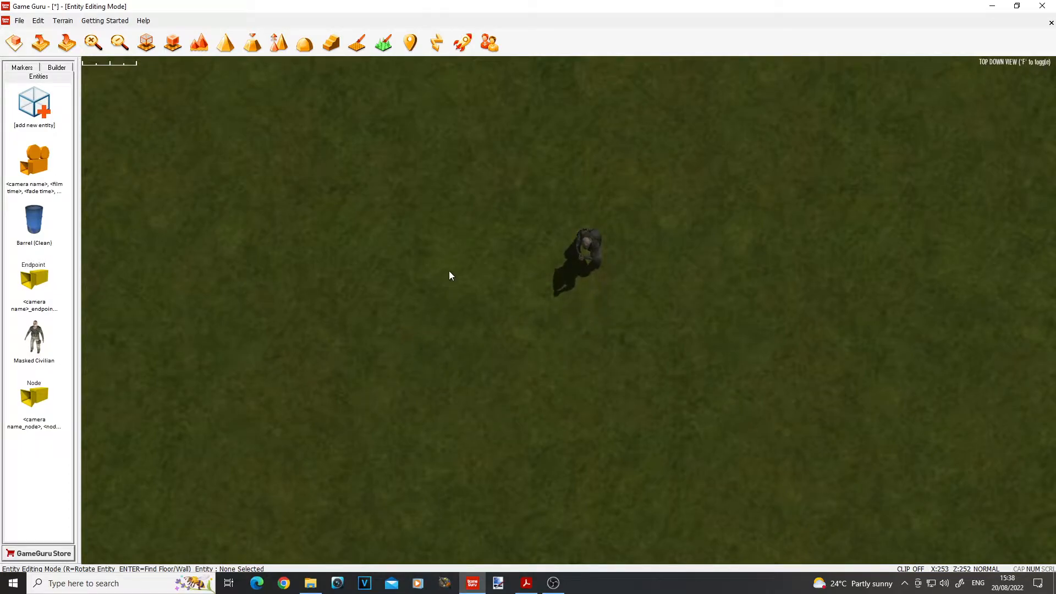
Step: Examine the placed Masked Civilian from several angles in free flight view
key(g)
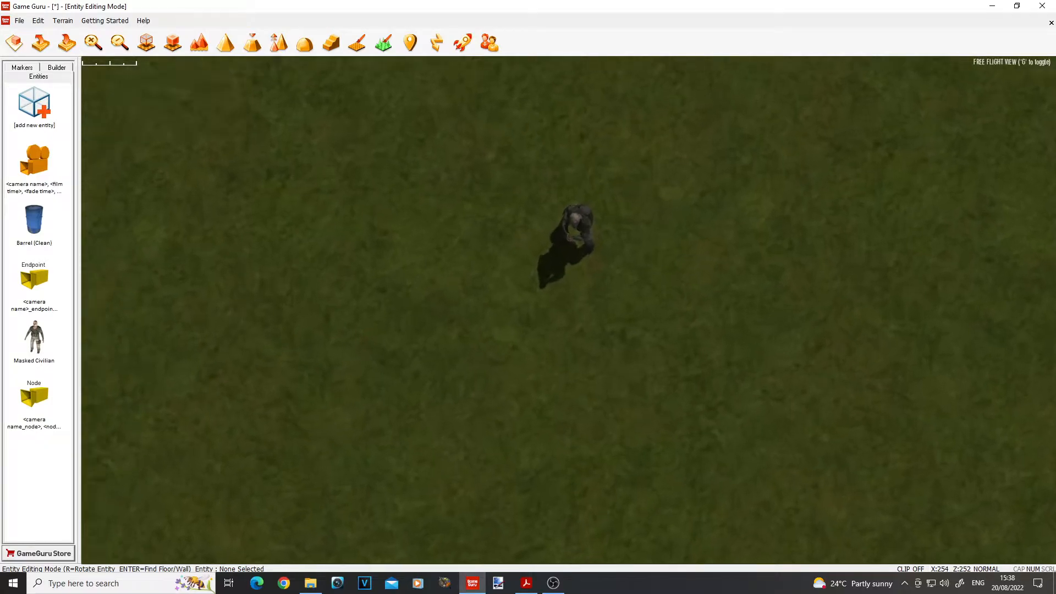
key(a)
key(d)
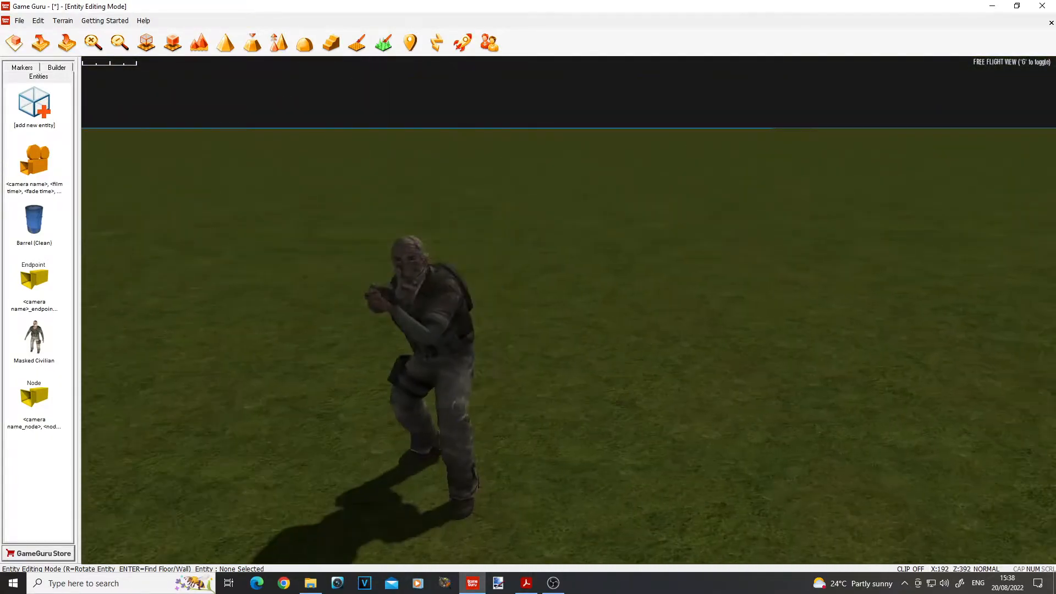
key(d)
key(a)
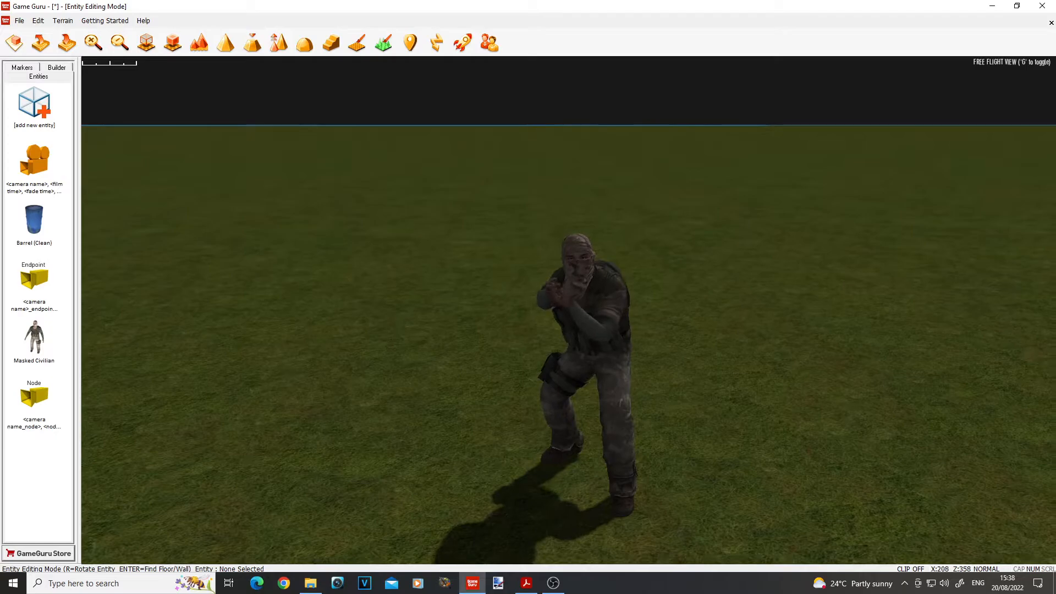
key(a)
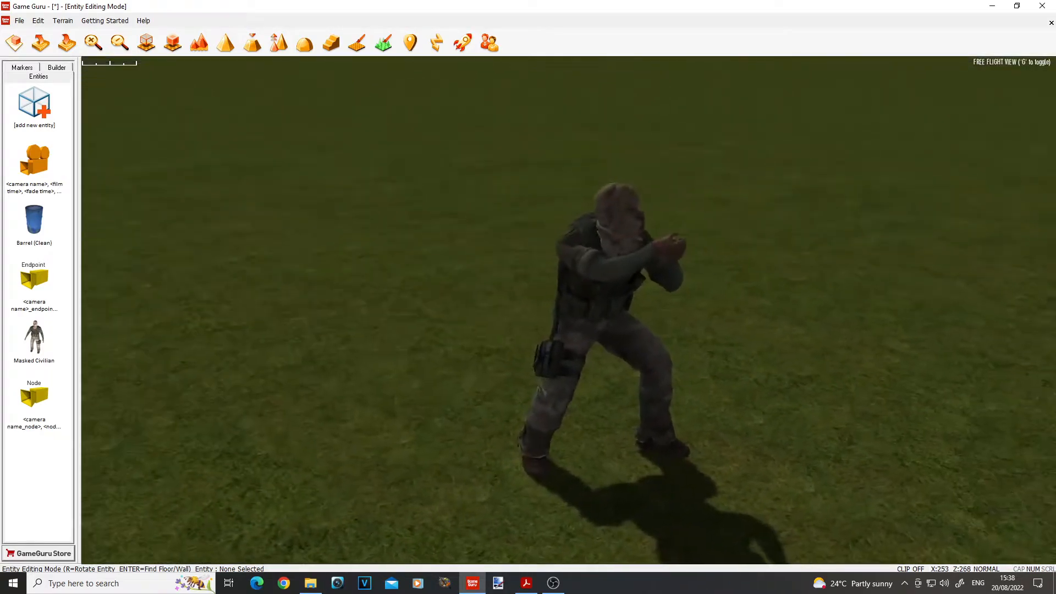
key(d)
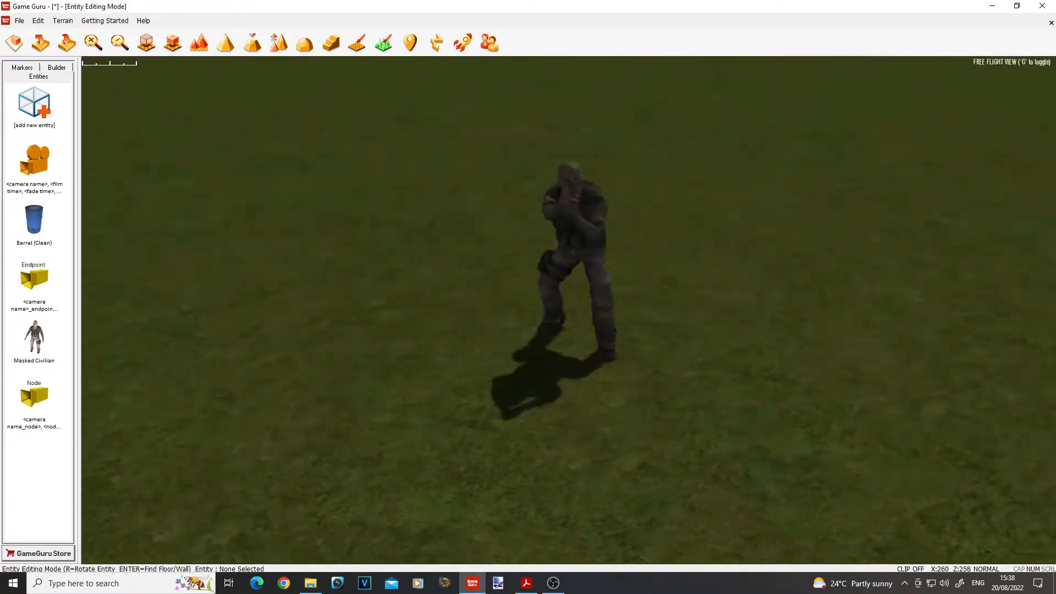
key(a)
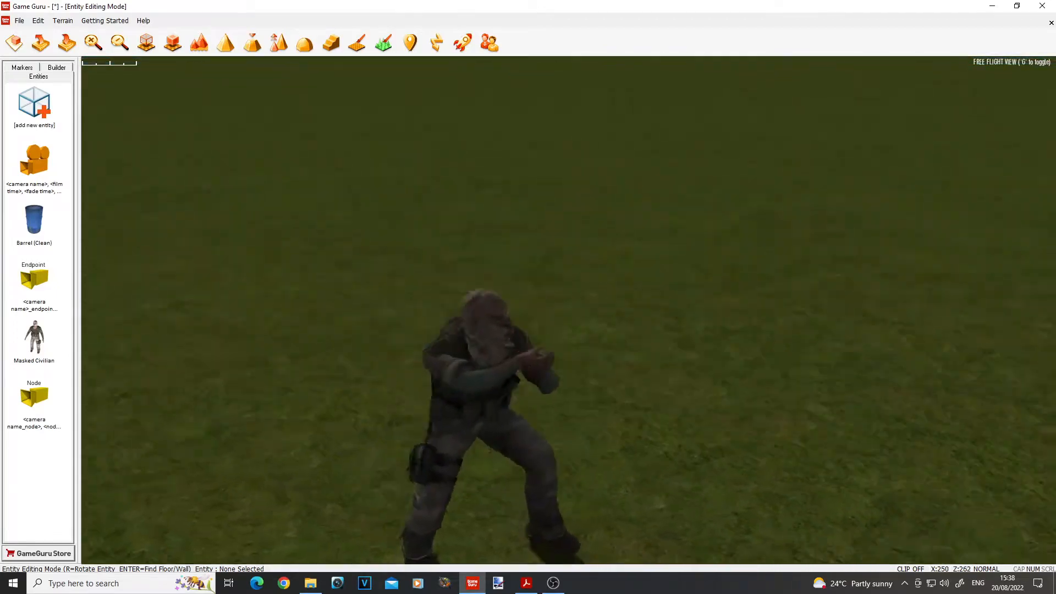
key(g)
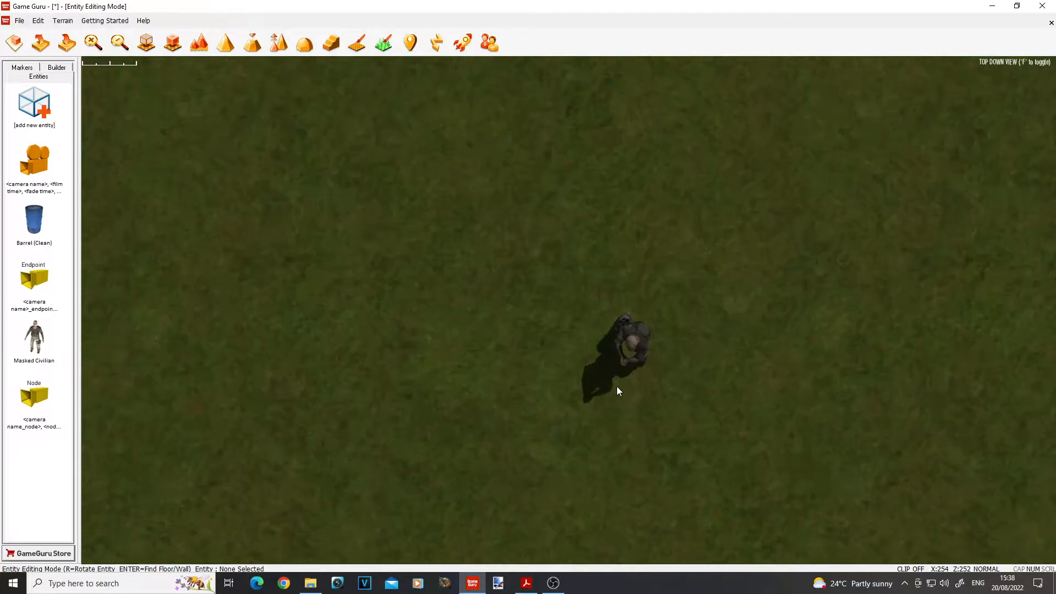
Step: Add a Cine Guru camera marker from the entity library and place it on the ground to one side of the civilian
key(d)
key(s)
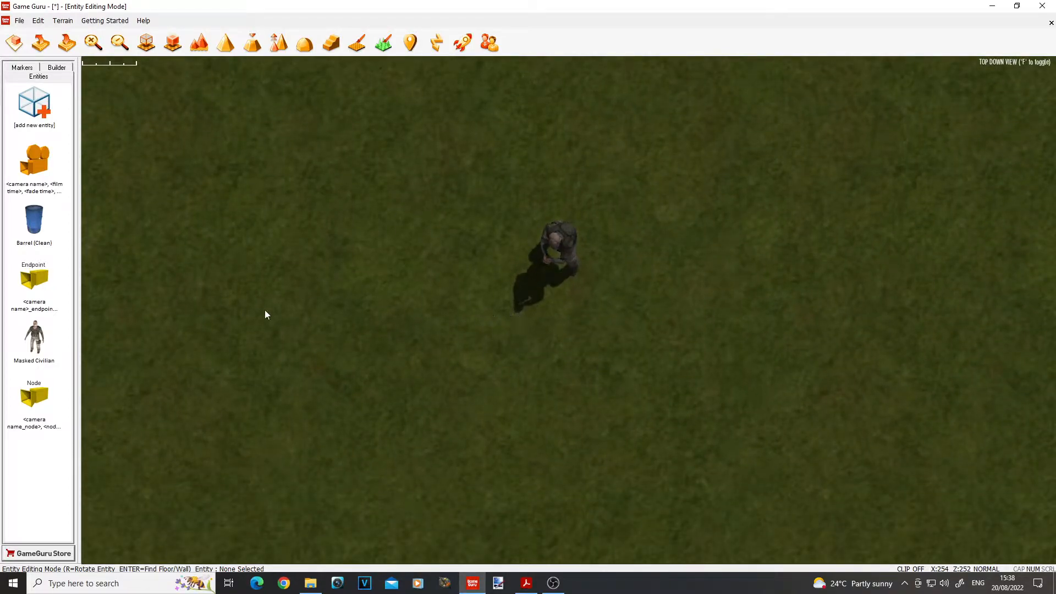
click(34, 110)
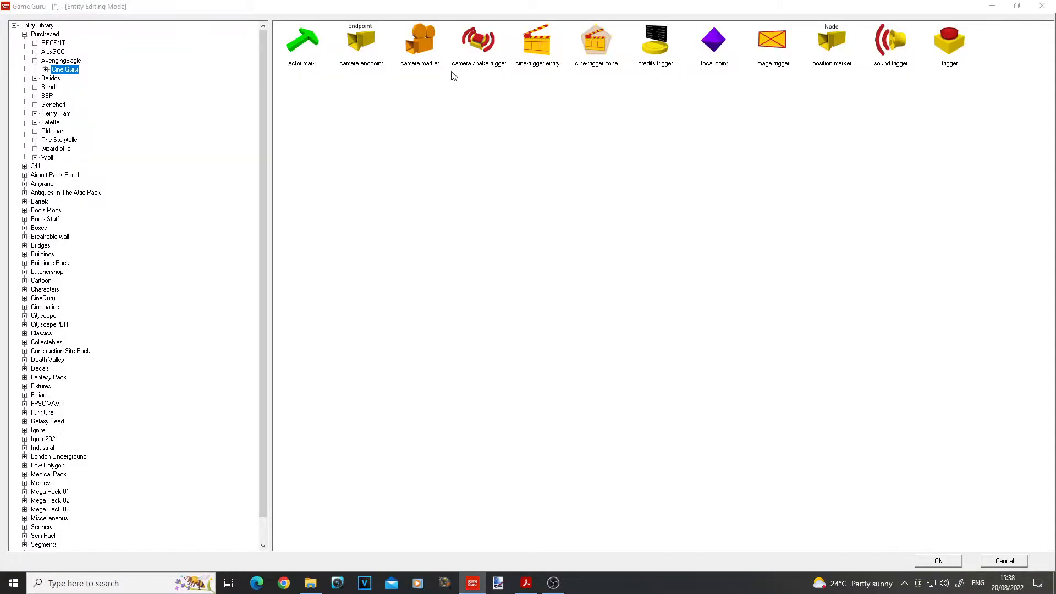
click(422, 44)
click(939, 561)
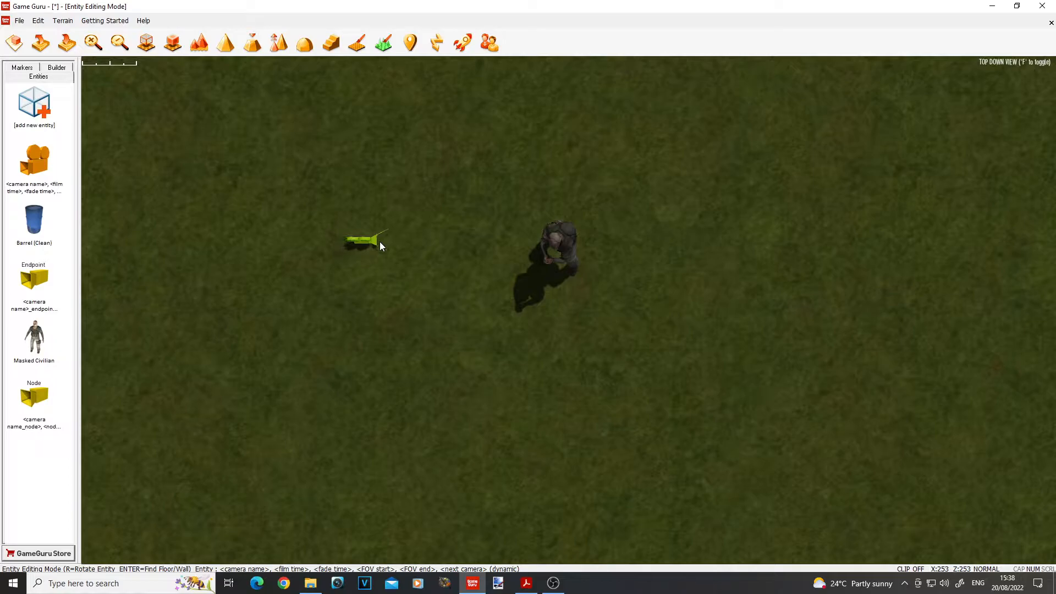
click(379, 242)
Step: Raise the camera marker off the ground to about the civilian's chest height
key(g)
mouse_move(379, 242)
right_down()
mouse_move(380, 165)
mouse_move(341, 181)
mouse_move(342, 165)
right_up()
key(s)
click(347, 391)
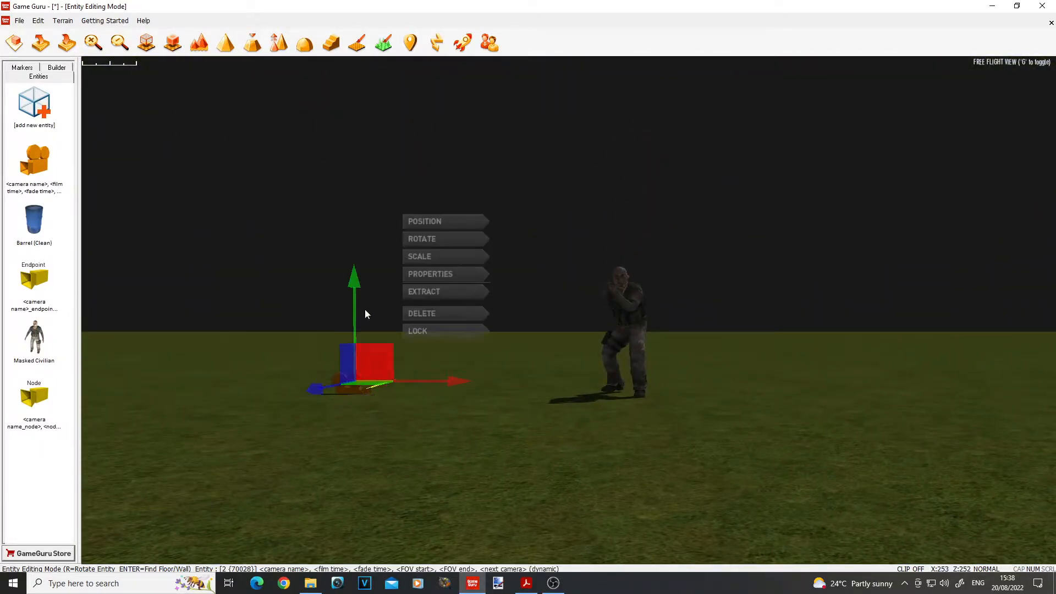
drag(355, 329, 357, 202)
Step: Add a Cine Guru camera endpoint and place it on the opposite side of the civilian from the camera marker
key(g)
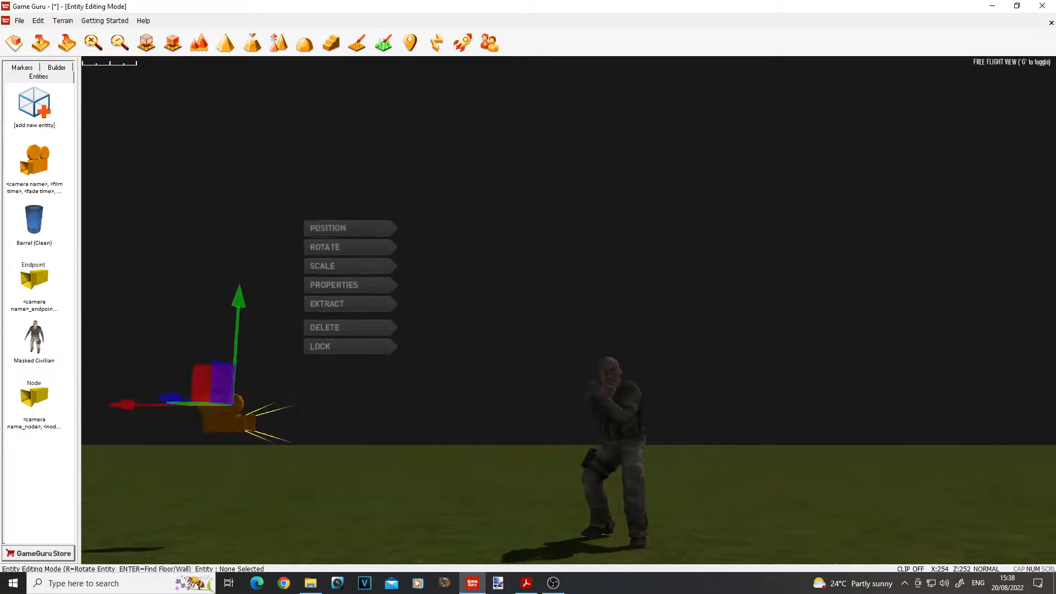
click(530, 422)
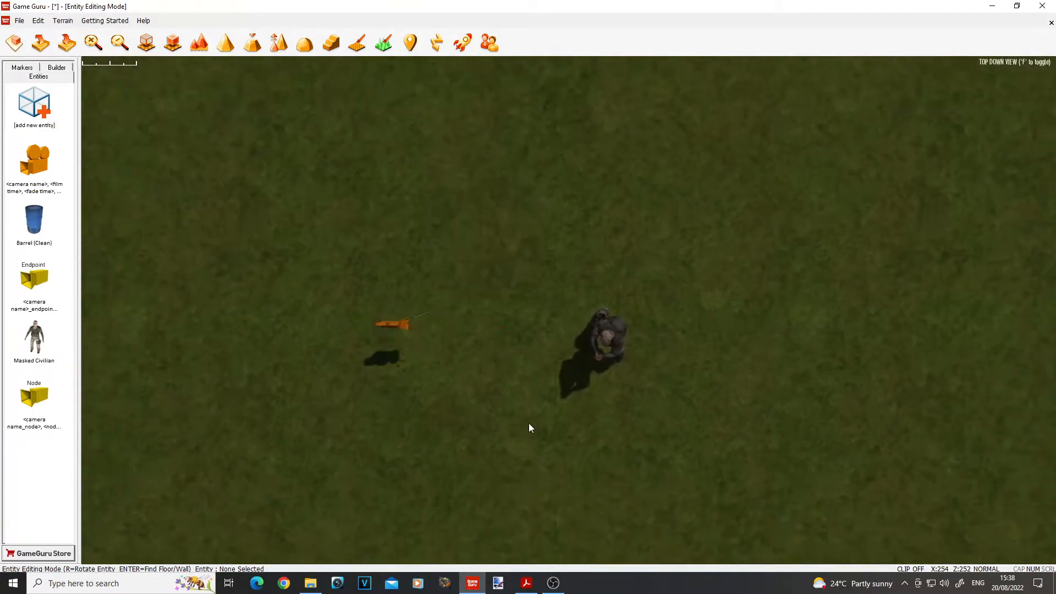
key(s)
key(w)
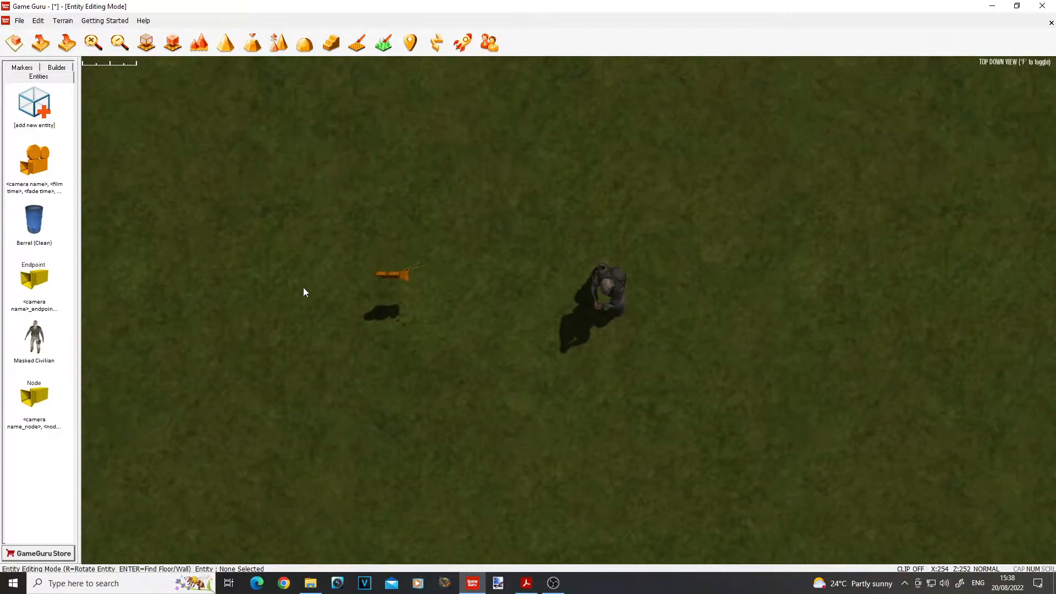
click(39, 113)
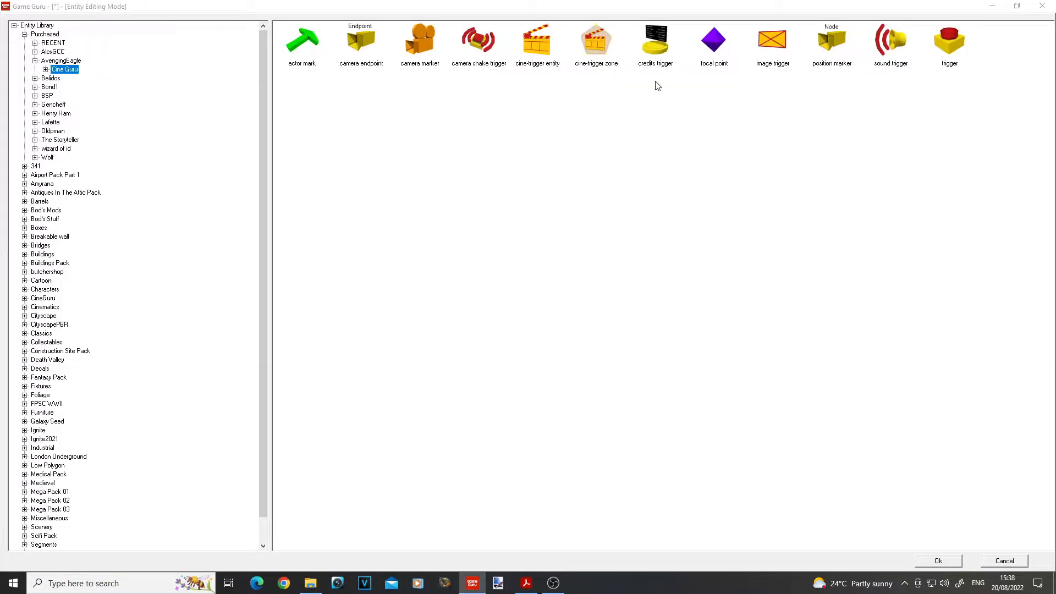
click(360, 39)
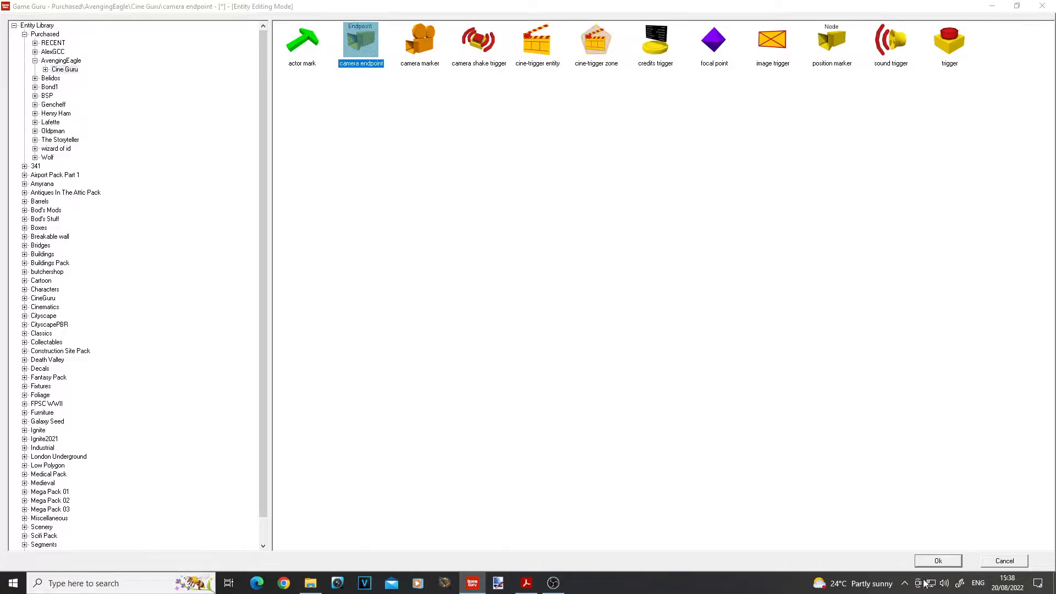
click(938, 560)
key(d)
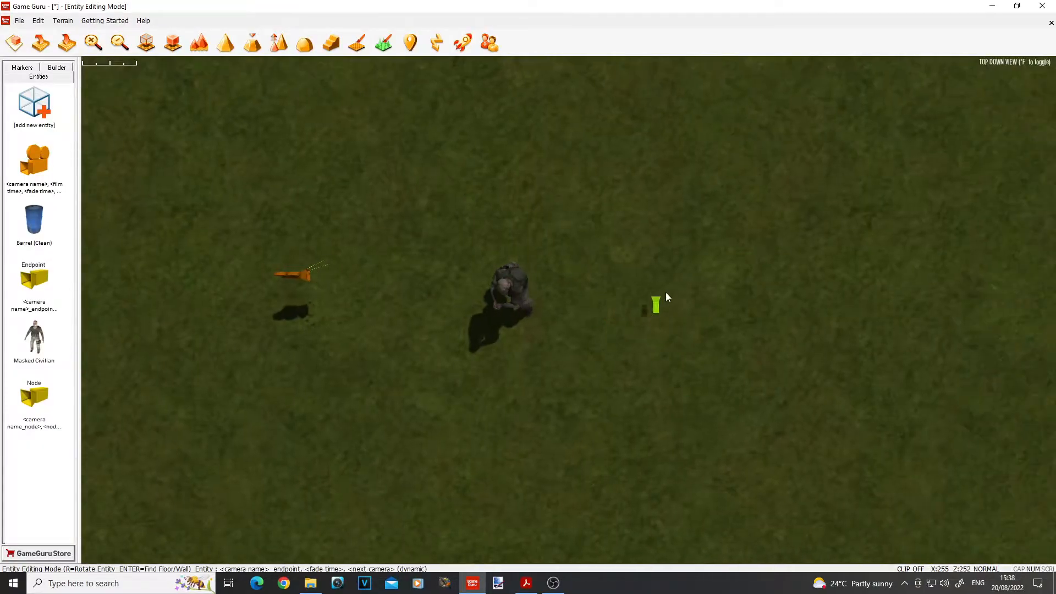
click(701, 303)
Step: Raise the camera endpoint off the ground and rotate it to face the civilian
key(f)
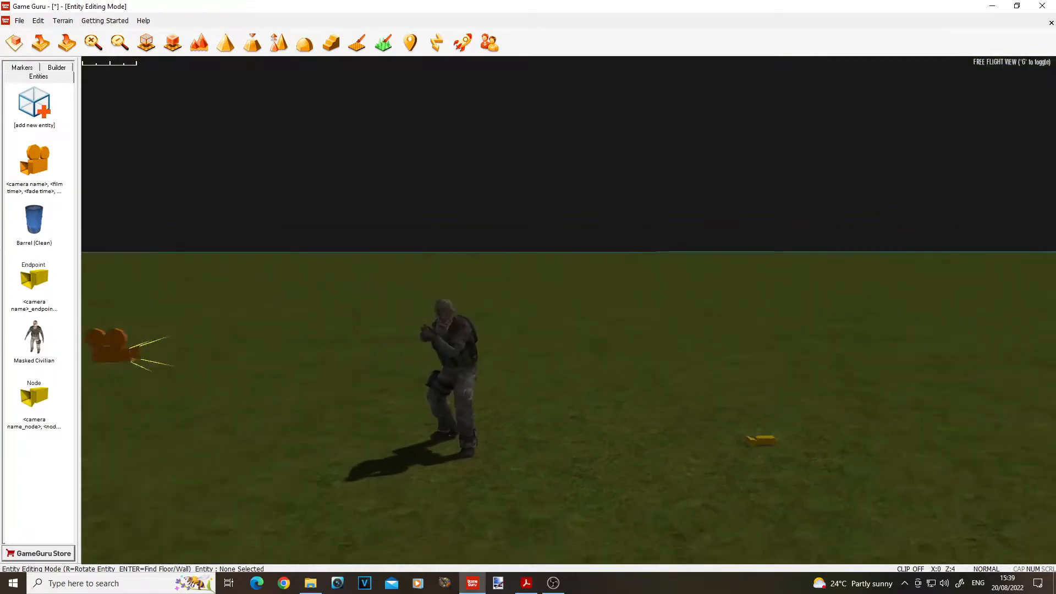
mouse_move(699, 335)
right_down()
mouse_move(699, 352)
mouse_move(699, 334)
right_up()
key(w)
key(s)
click(746, 418)
drag(746, 329, 745, 258)
right_drag(649, 289, 648, 290)
key(w)
drag(712, 155, 714, 142)
right_drag(713, 142, 571, 269)
key(w)
key(s)
click(488, 345)
right_drag(411, 334, 340, 284)
Step: Examine the alignment of the camera marker, civilian and endpoint from several viewpoints
key(w)
key(d)
key(a)
key(s)
key(w)
key(s)
key(s)
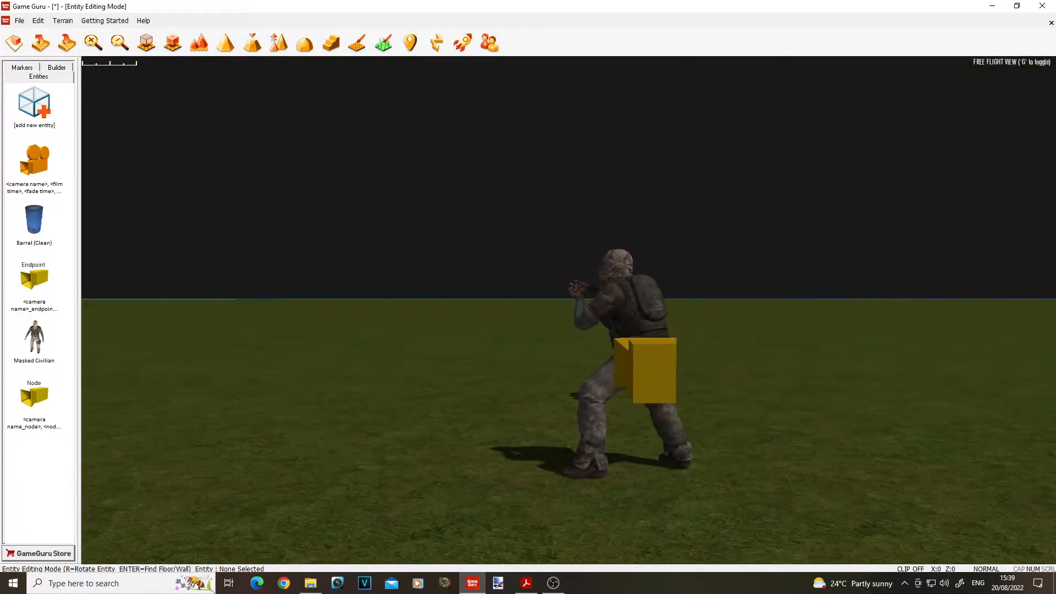
key(w)
key(s)
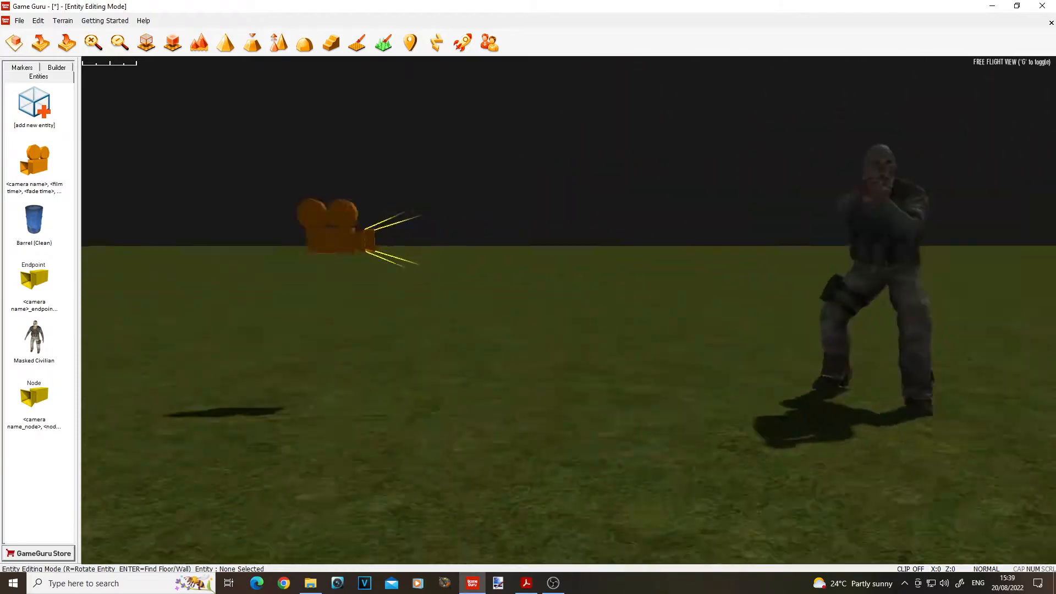
key(w)
key(d)
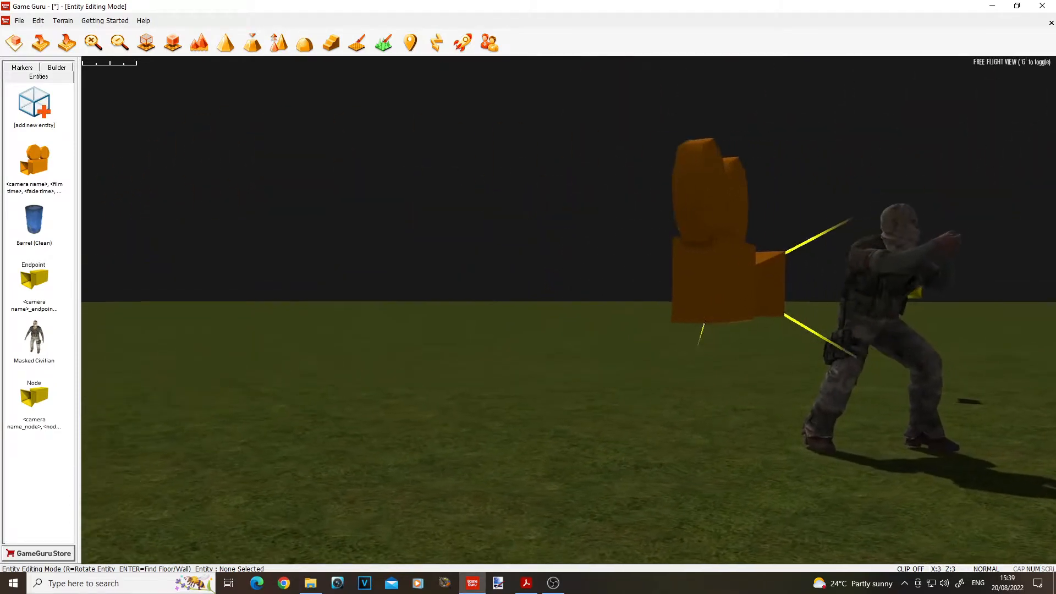
key(d)
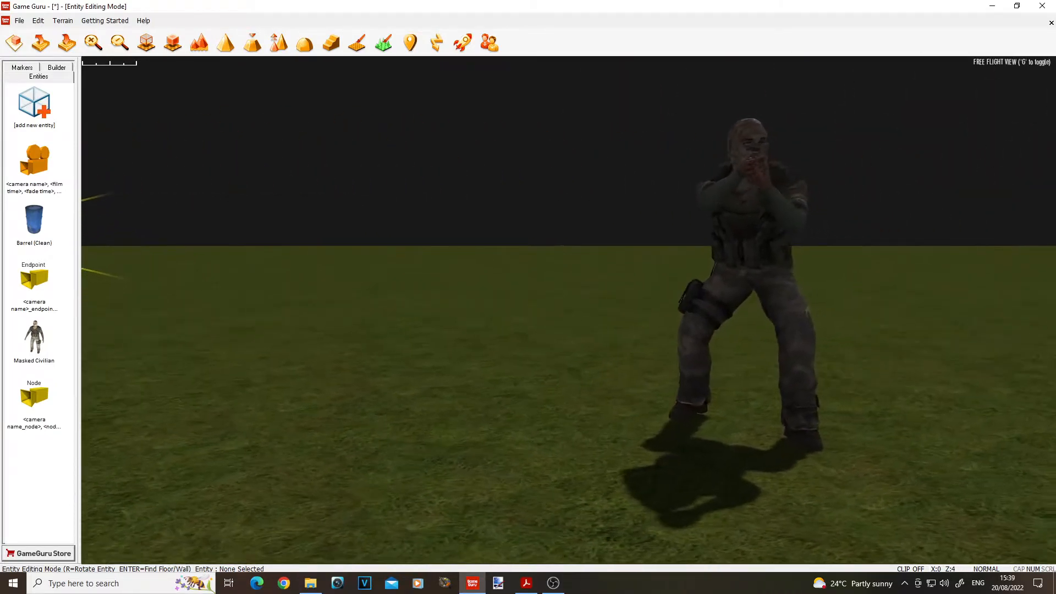
key(s)
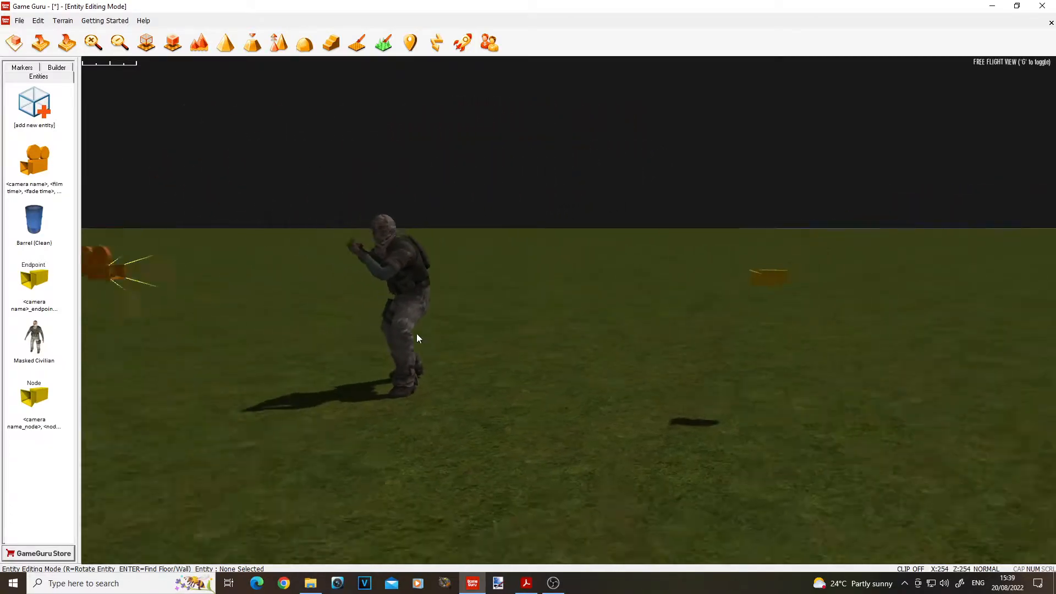
Step: Add a Cine Guru position marker and place the first node diagonally between camera and civilian's front, rotated toward the civilian
click(37, 107)
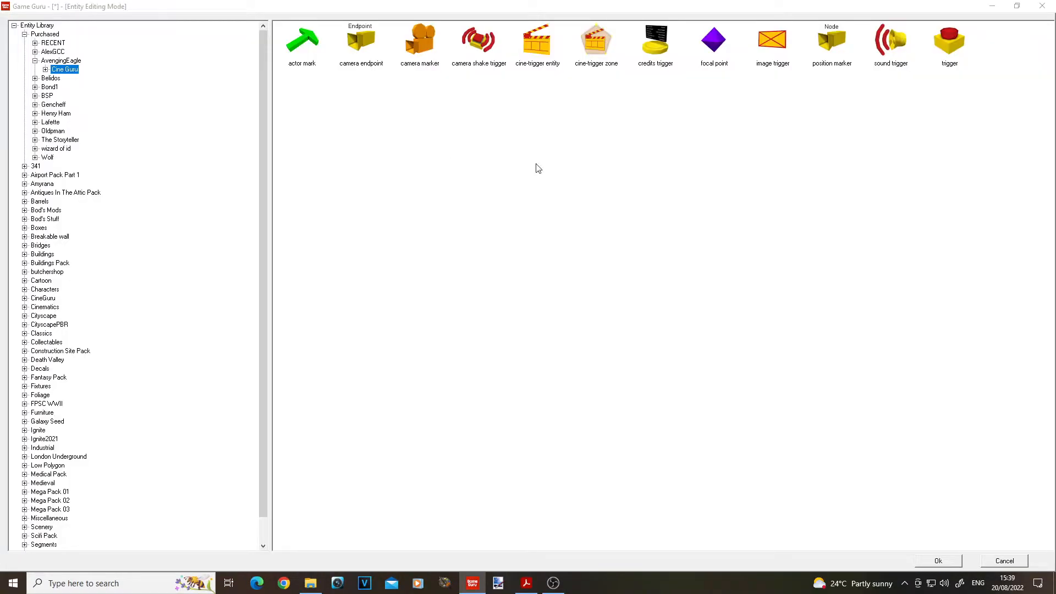
click(834, 43)
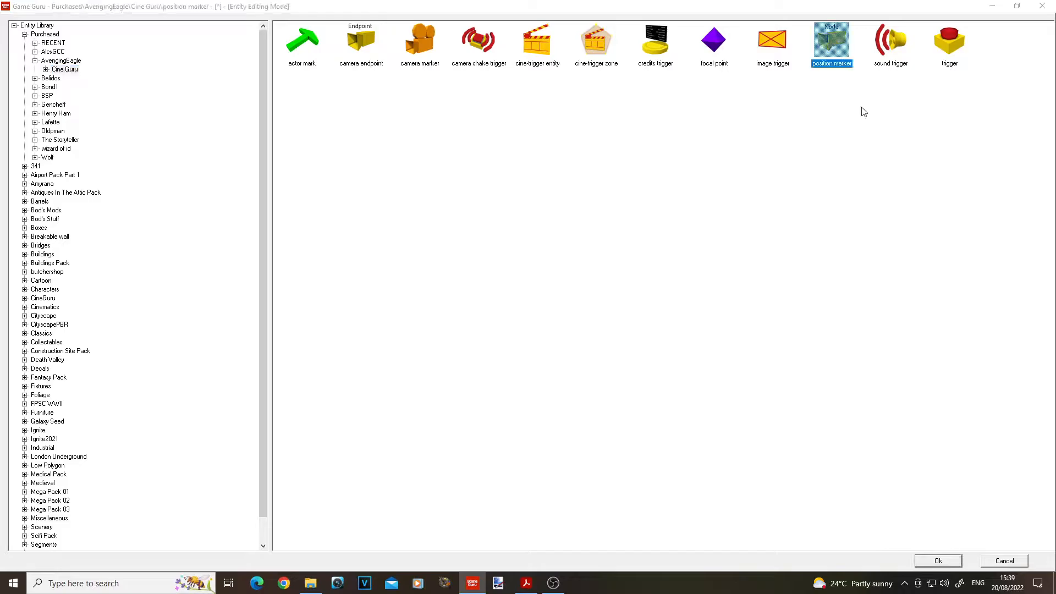
click(946, 566)
right_drag(441, 450, 498, 406)
key(w)
key(s)
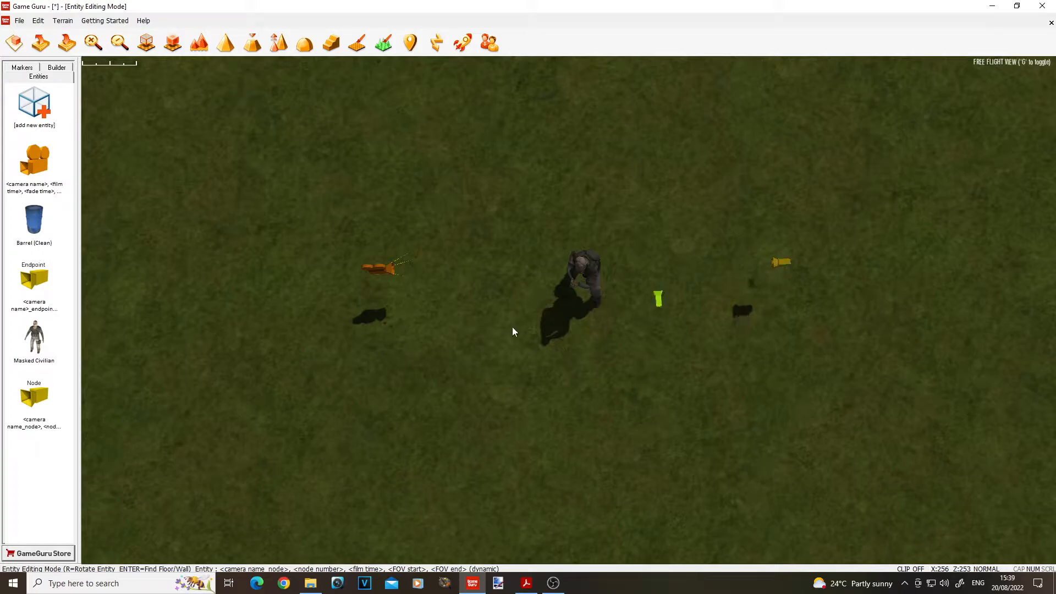
click(386, 282)
click(451, 187)
key(r)
click(454, 389)
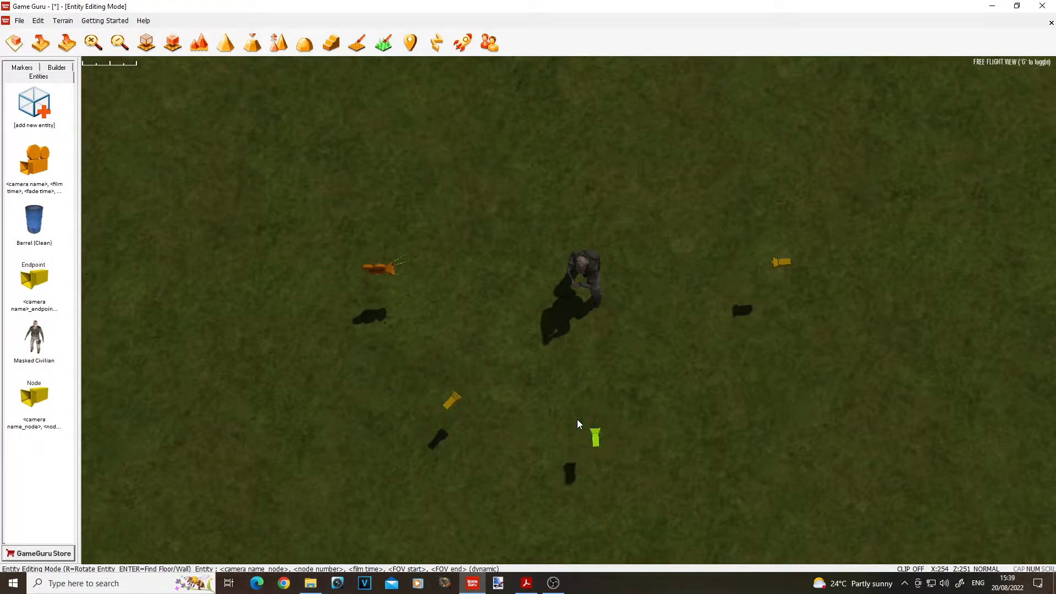
Step: Place two more nodes to continue the arc from the first node toward the endpoint, each rotated to face the civilian
click(570, 437)
key(r)
key(r)
key(r)
key(r)
key(r)
key(r)
key(r)
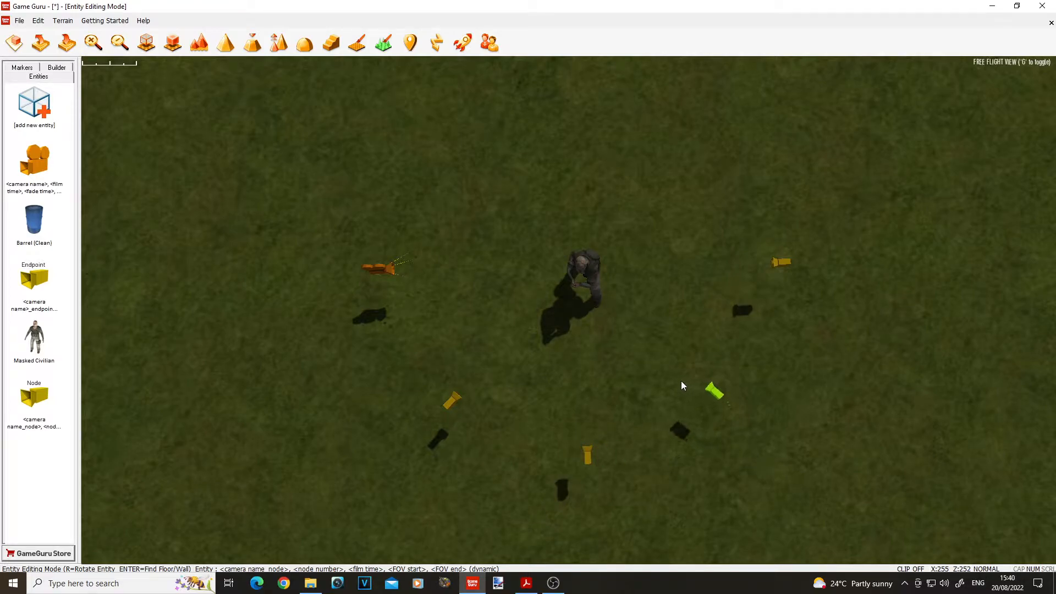
click(687, 381)
right_click(685, 382)
Step: Reposition the nodes so they form an even arc between the camera marker and the endpoint
key(d)
key(s)
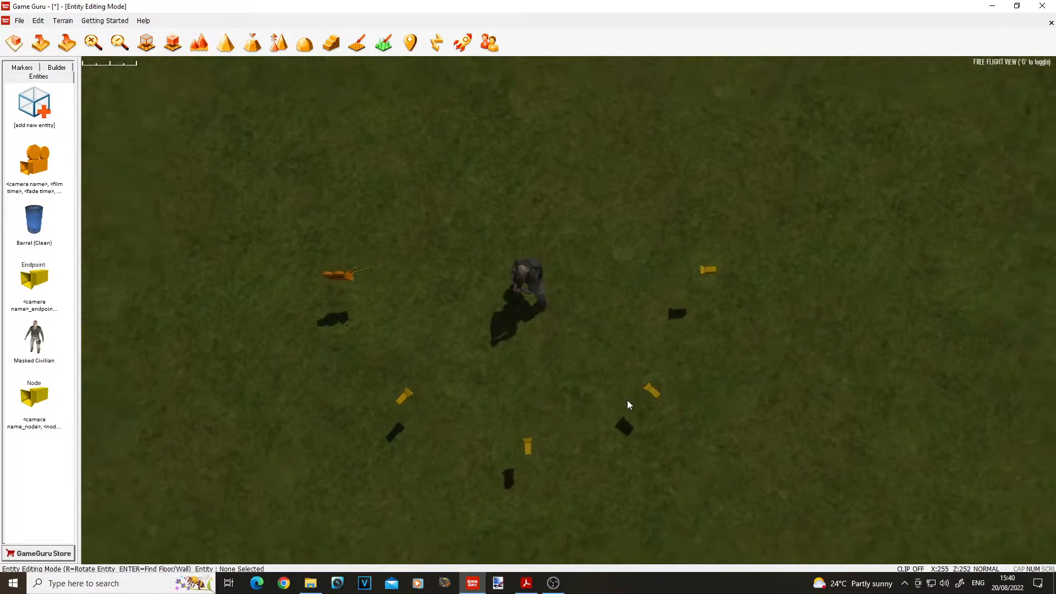
click(652, 391)
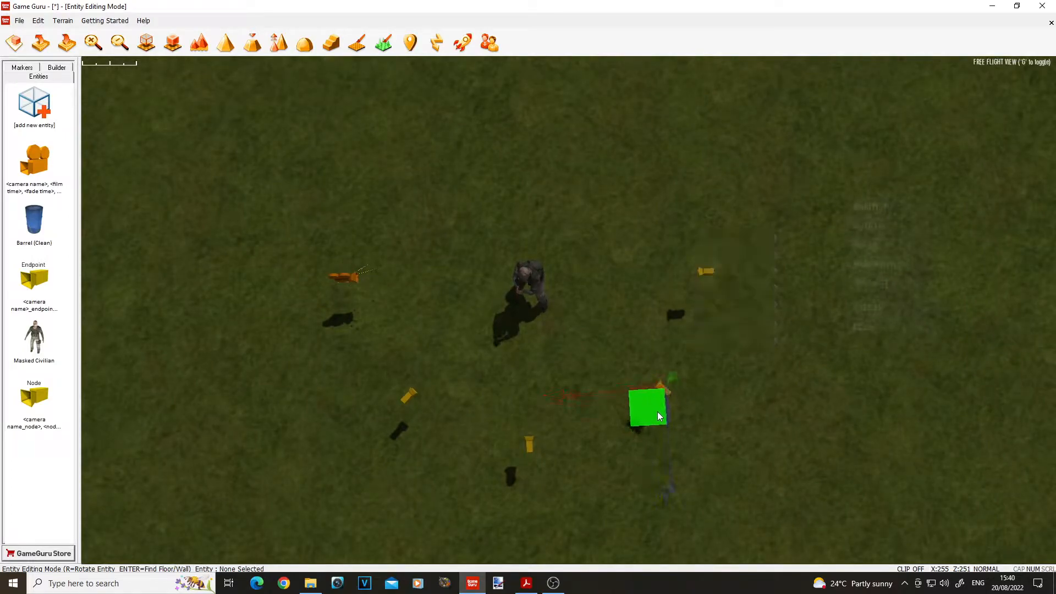
drag(657, 416, 527, 460)
click(462, 373)
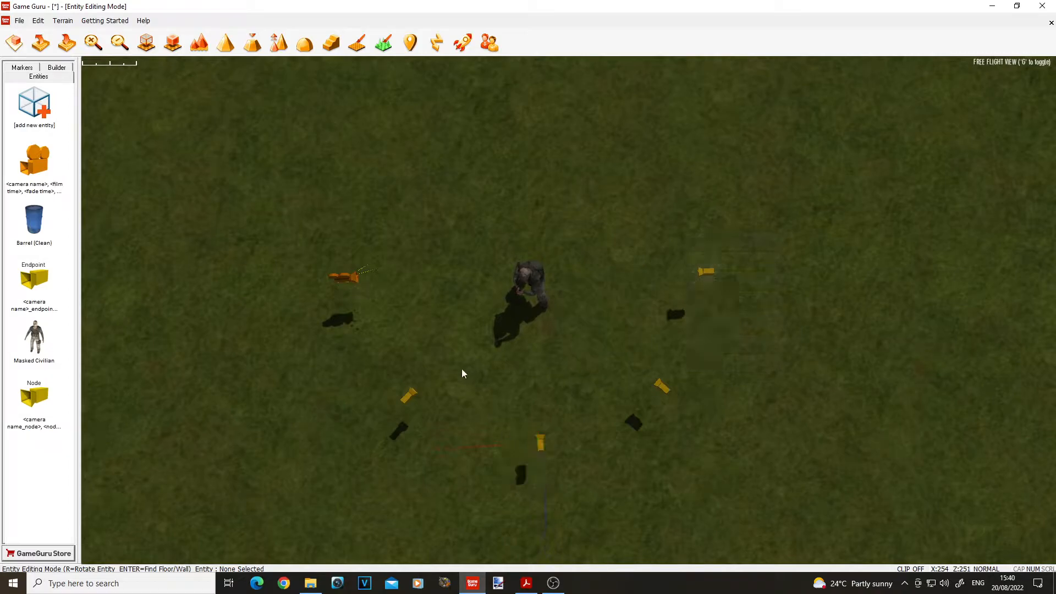
click(378, 425)
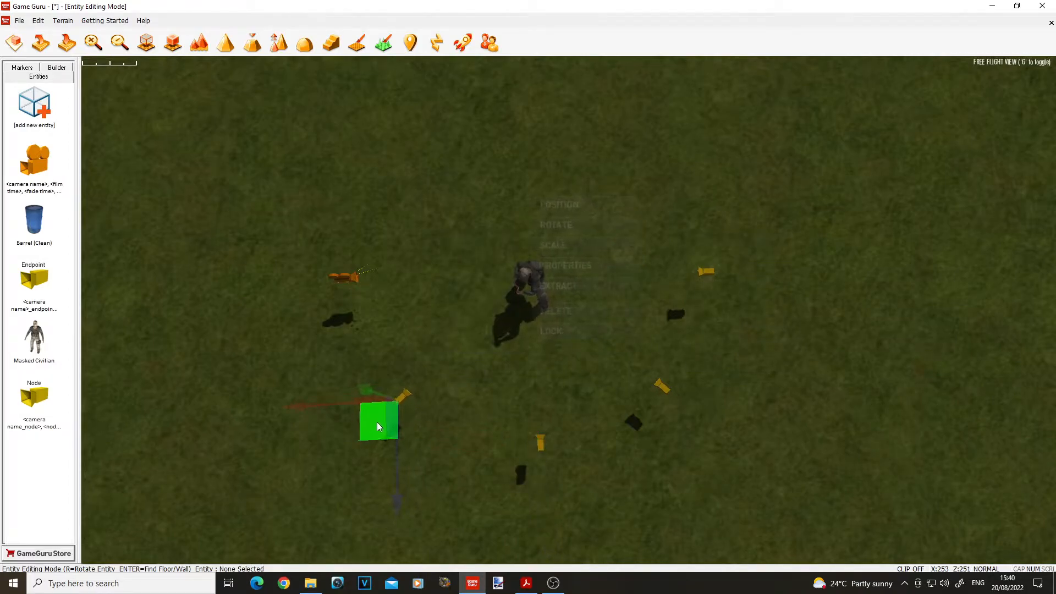
click(520, 463)
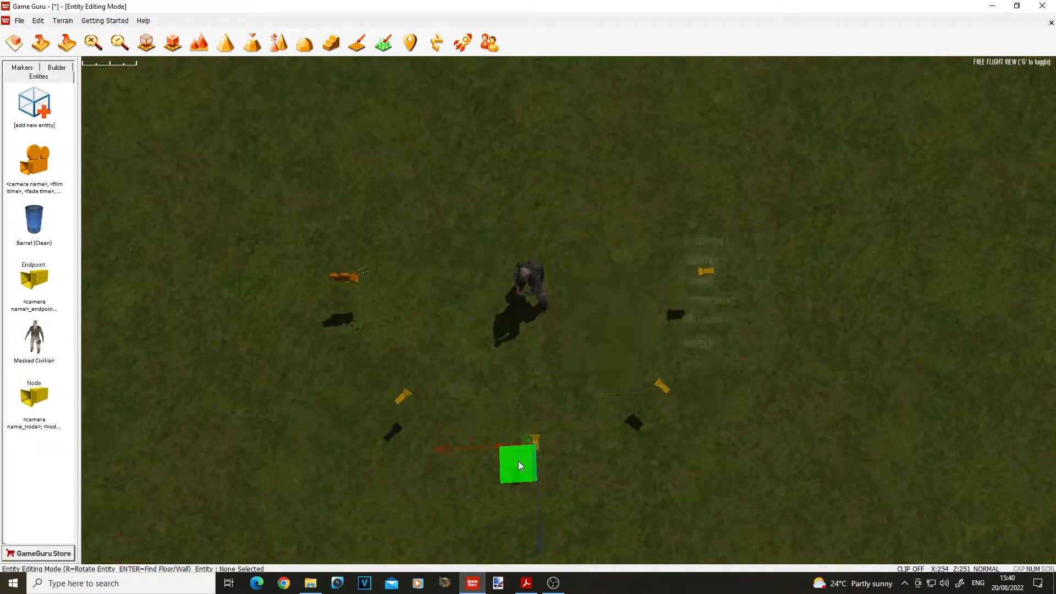
click(470, 344)
Step: In the camera marker's properties, set the camera name to cam1 and the film time to 2000 within the Name value
click(355, 280)
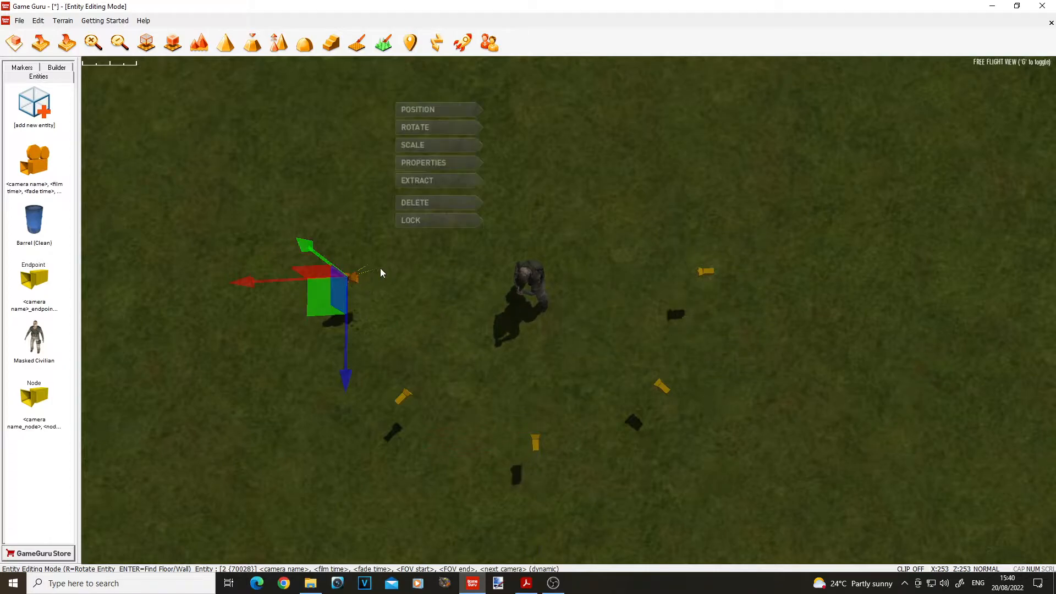
click(438, 163)
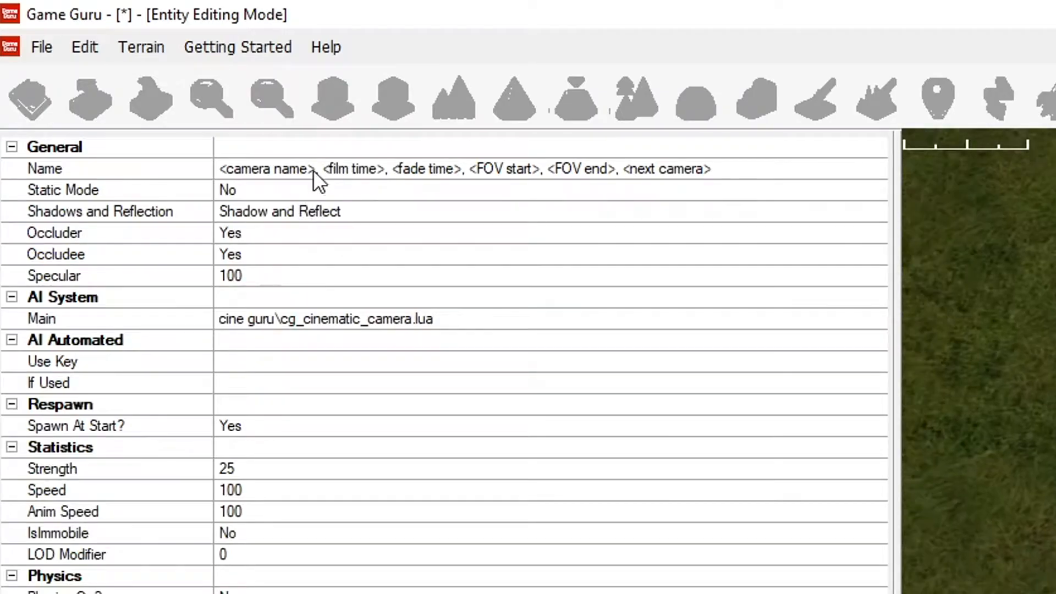
double_click(313, 170)
text(cam1)
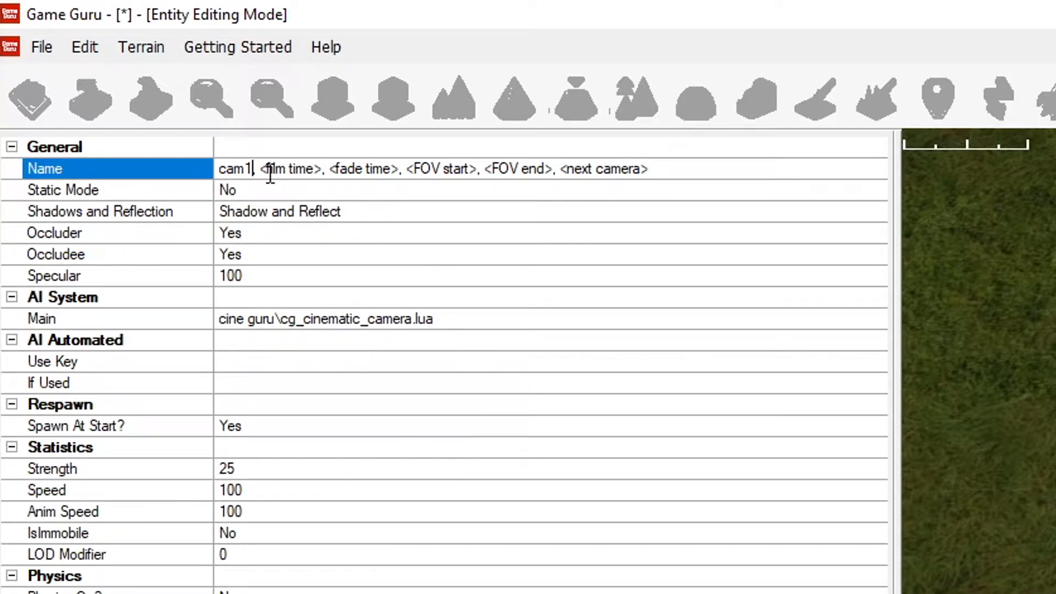
drag(262, 167, 317, 170)
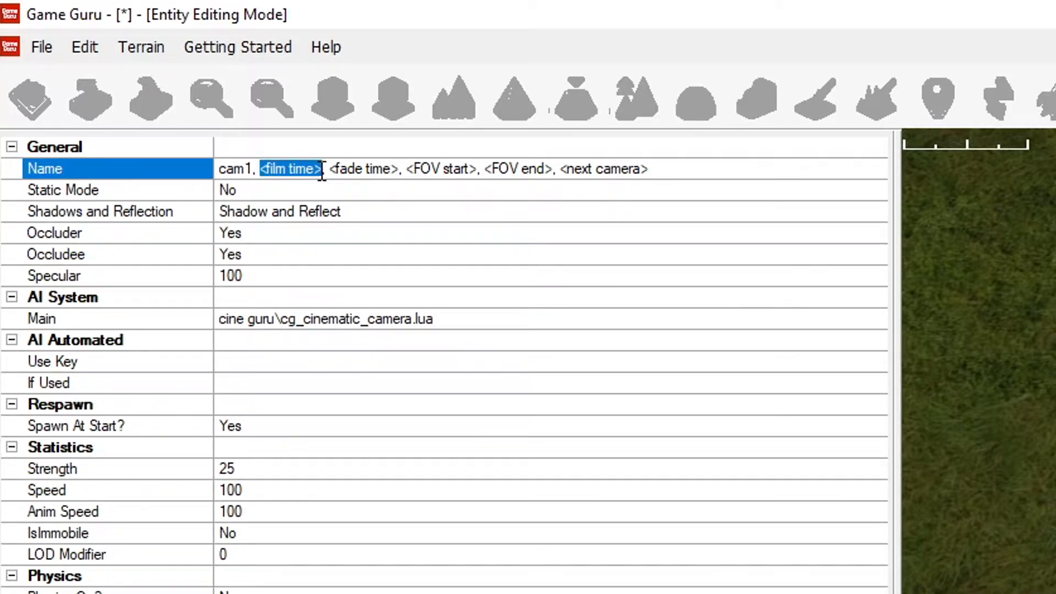
text(2000)
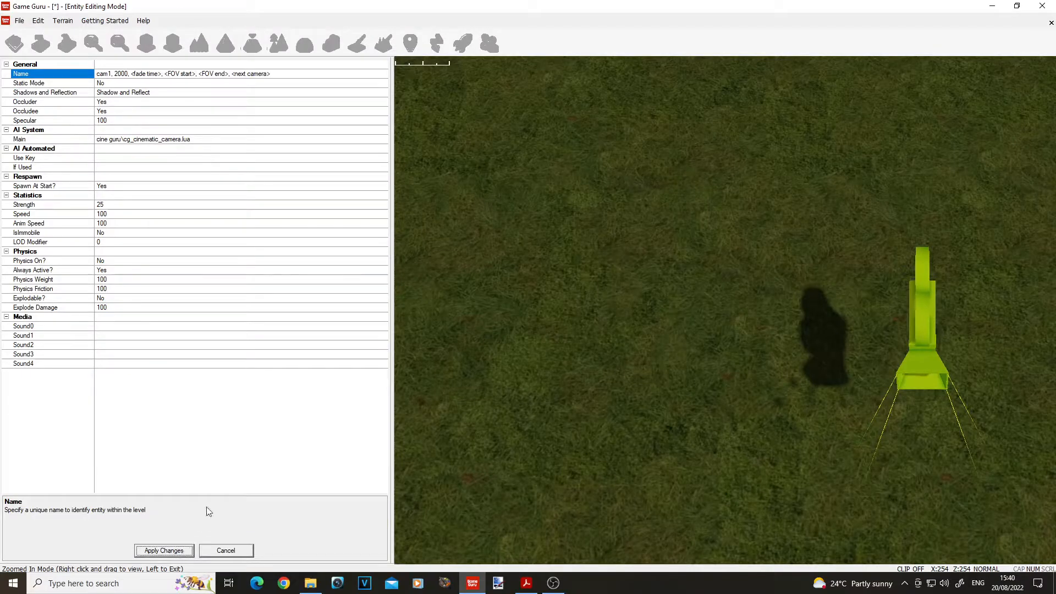
click(445, 431)
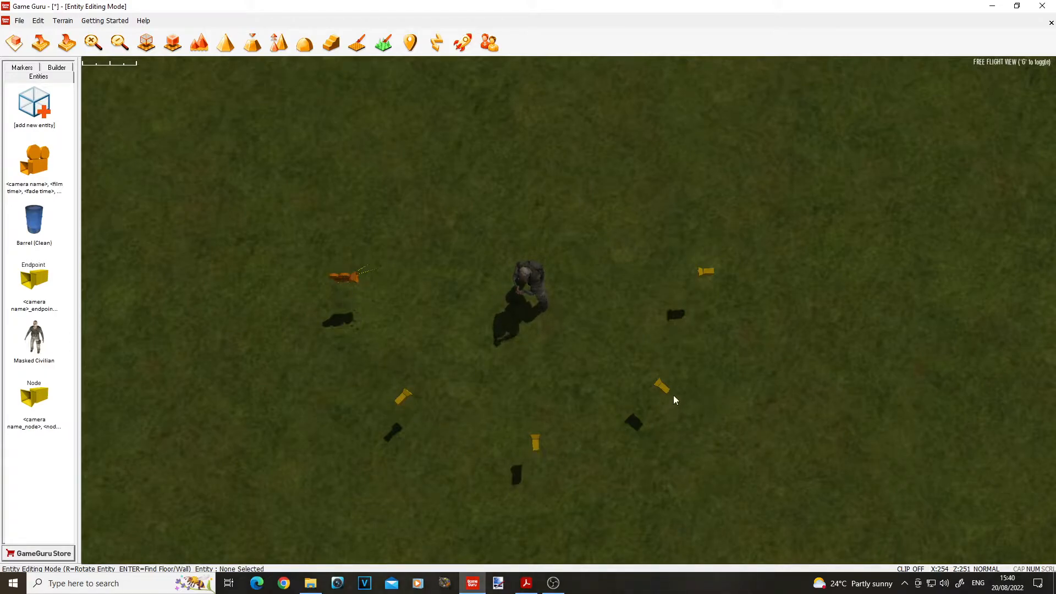
Step: Set the camera marker's fade time to 0 and its FOV start and end to 90, remove the next camera placeholder, and apply
click(354, 278)
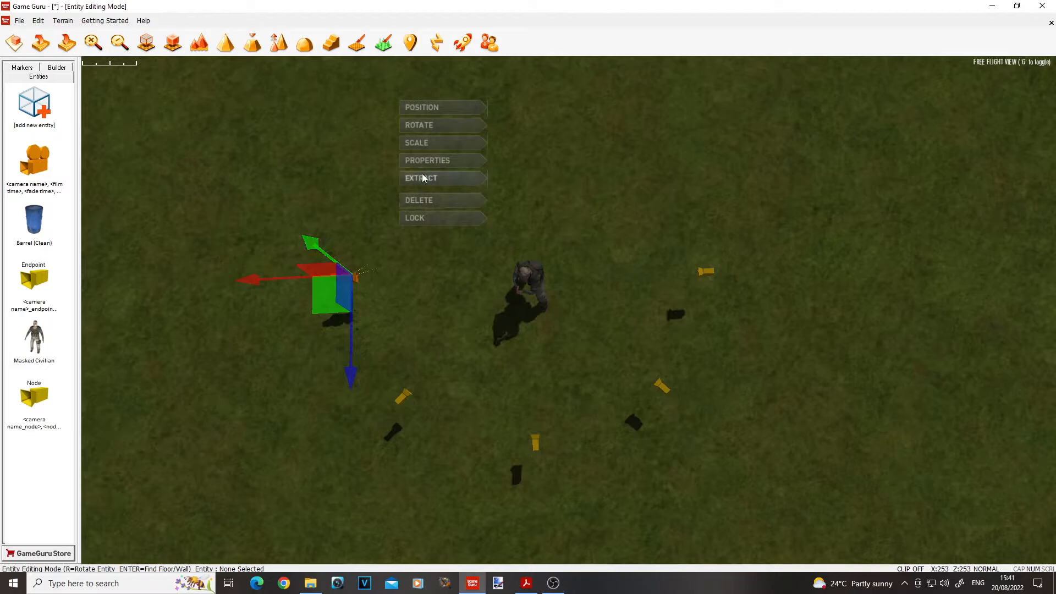
click(429, 161)
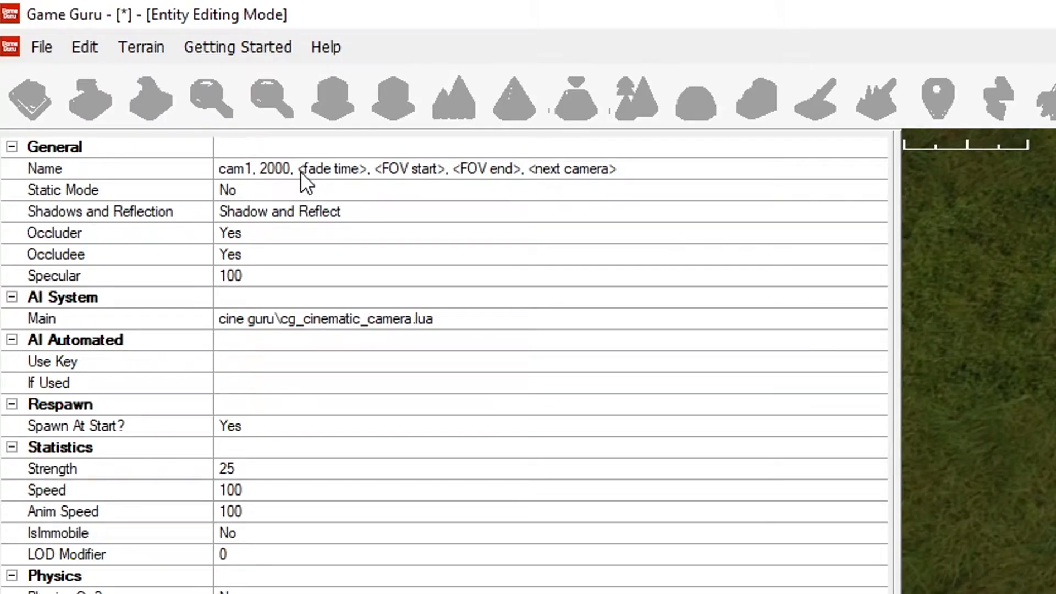
drag(301, 170, 352, 173)
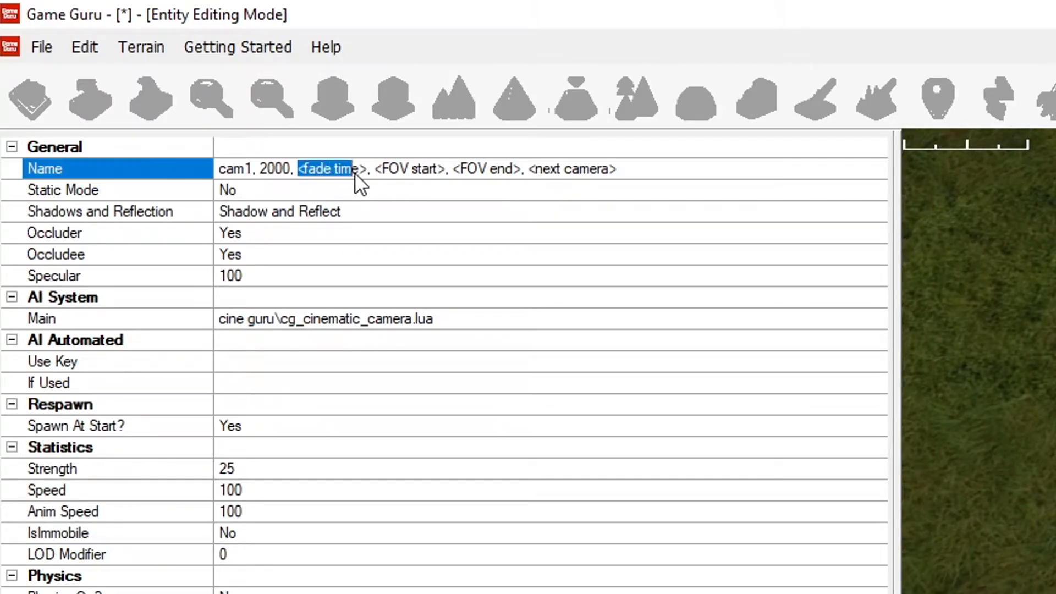
text(0)
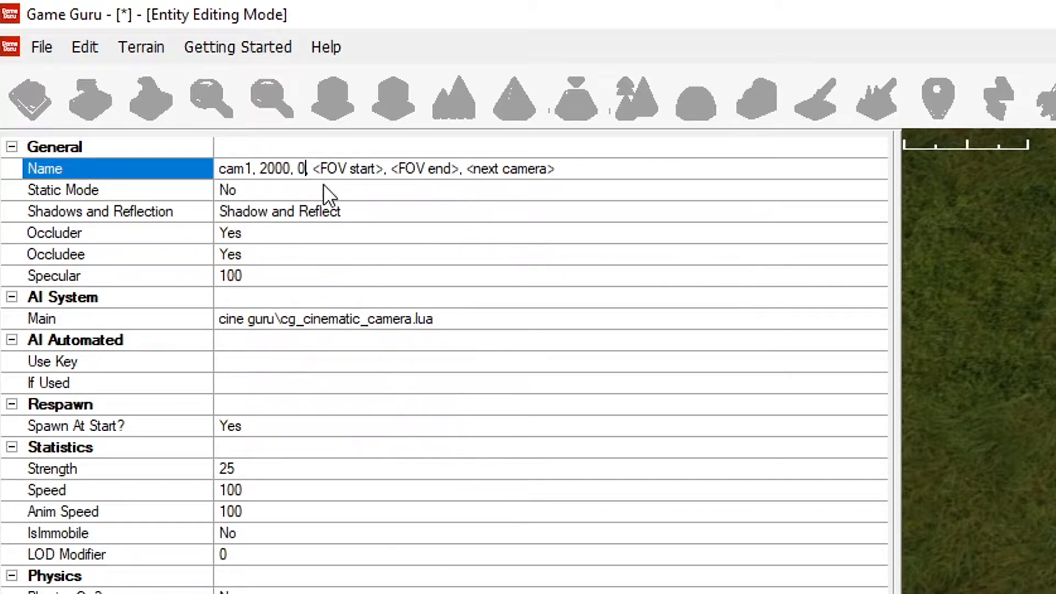
drag(316, 175, 672, 167)
text(90, 90)
key(BackSpace)
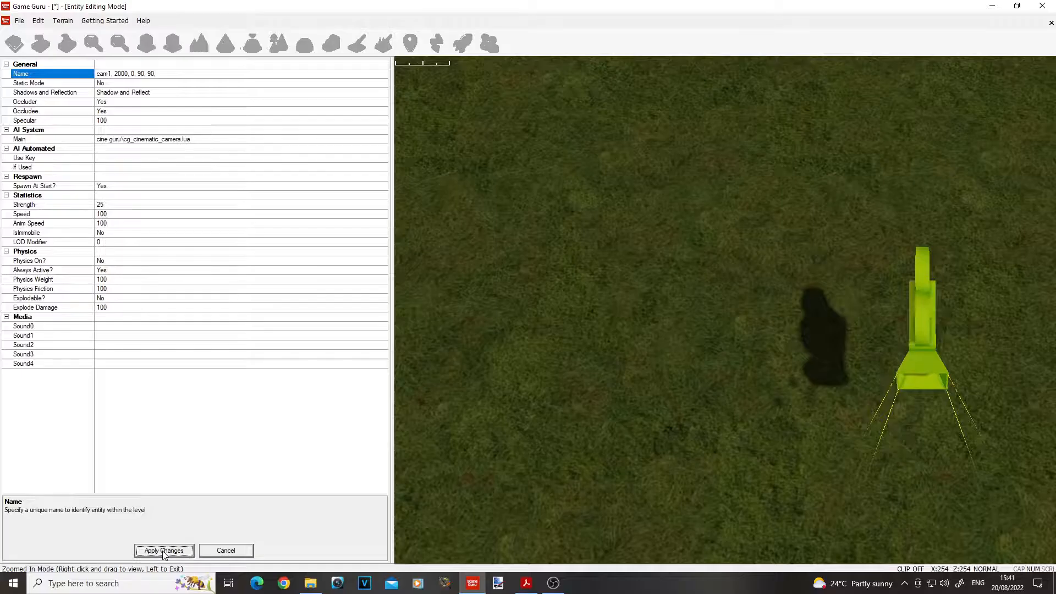
click(163, 551)
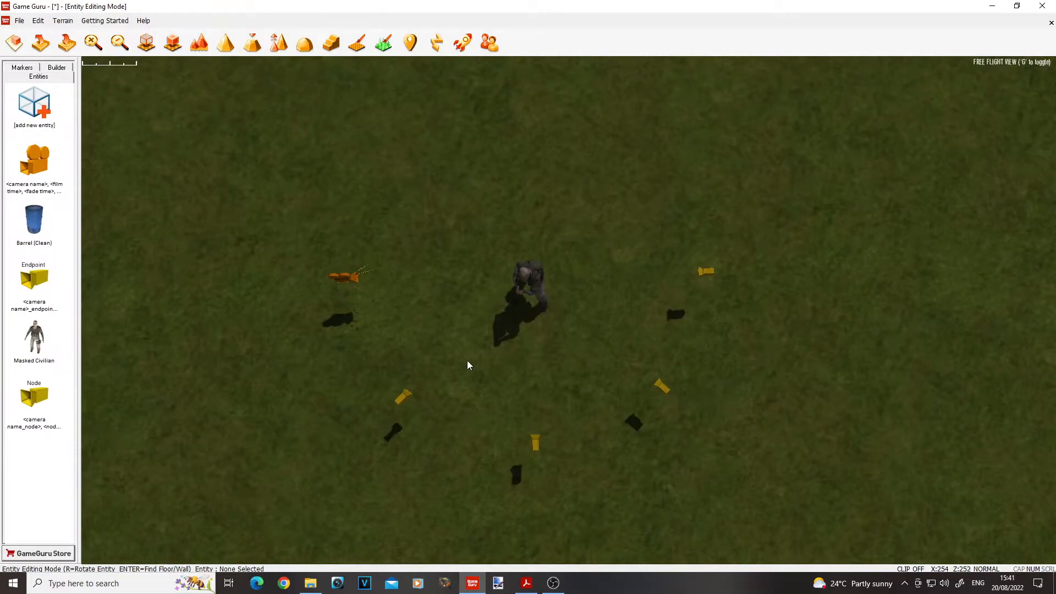
Step: In the first node's properties, replace the name placeholders with cam1_node and node number 1
click(404, 399)
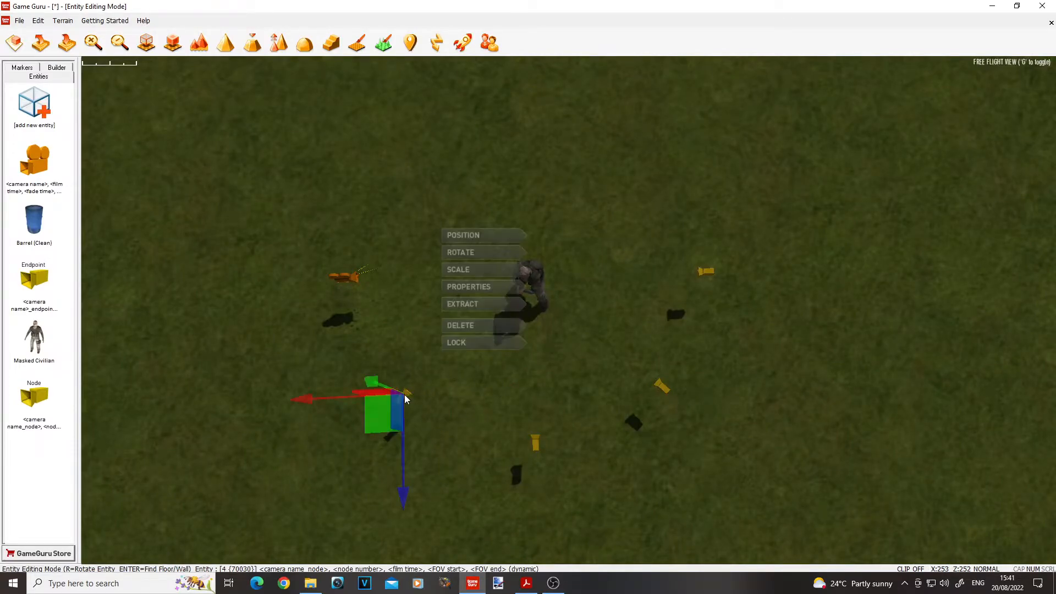
click(465, 289)
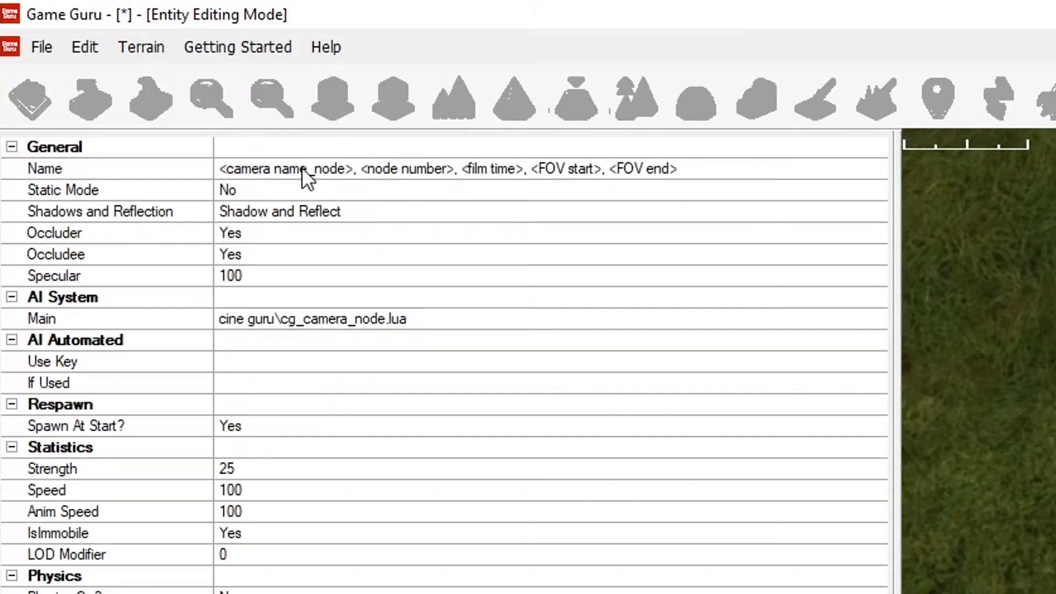
drag(307, 170, 220, 169)
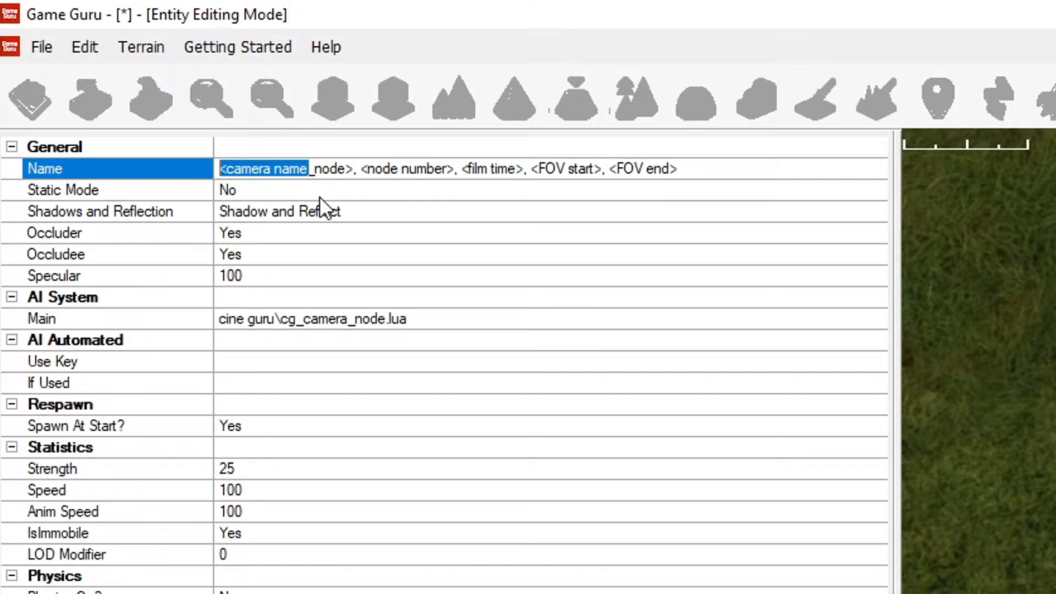
text(cam)
text(1)
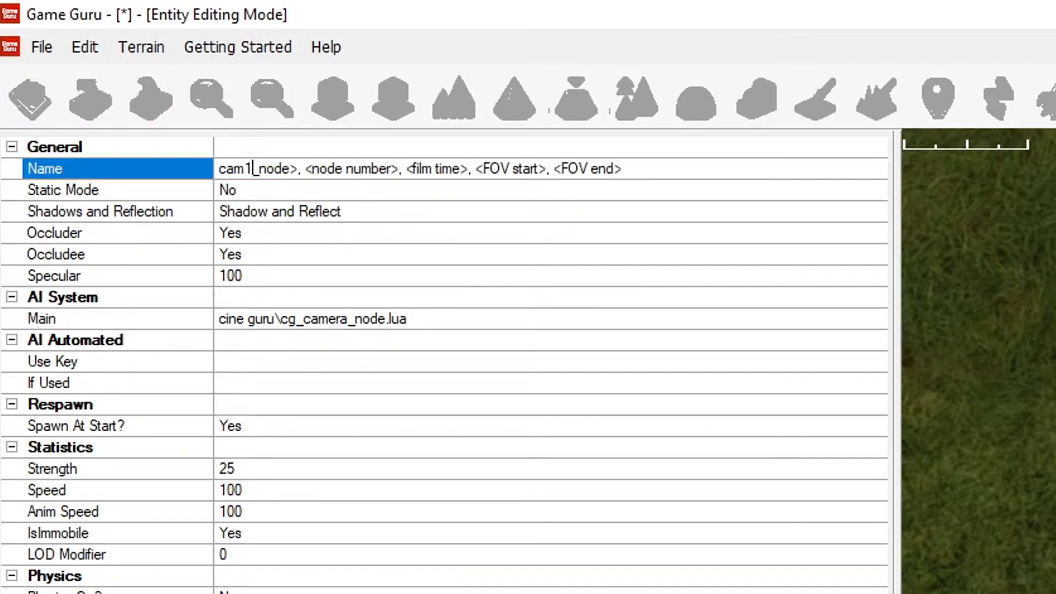
key(Right)
key(Right)
key(Right)
key(Right)
key(Right)
key(Delete)
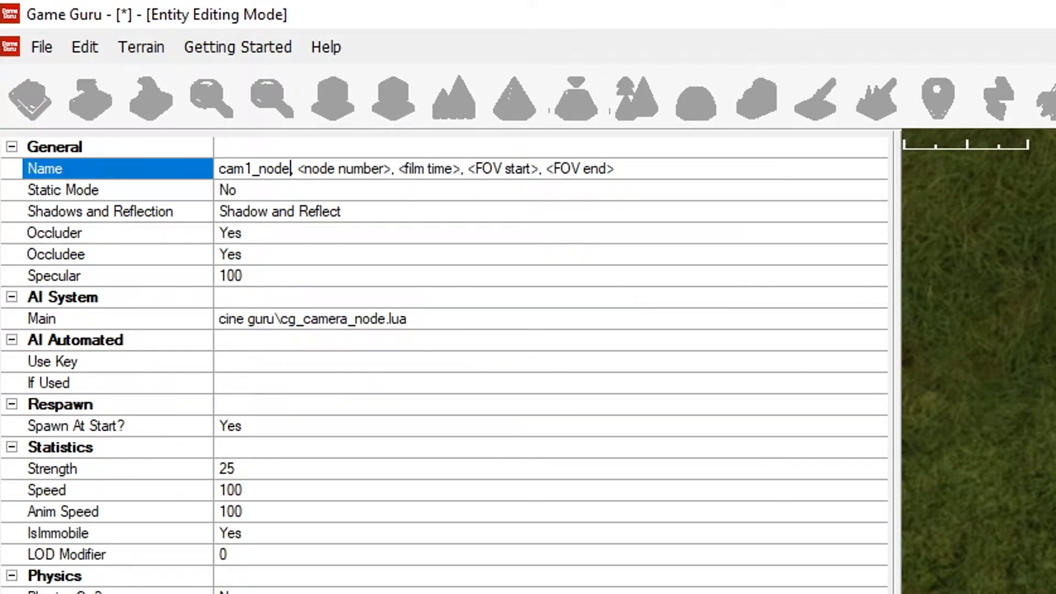
drag(299, 166, 395, 168)
text(1)
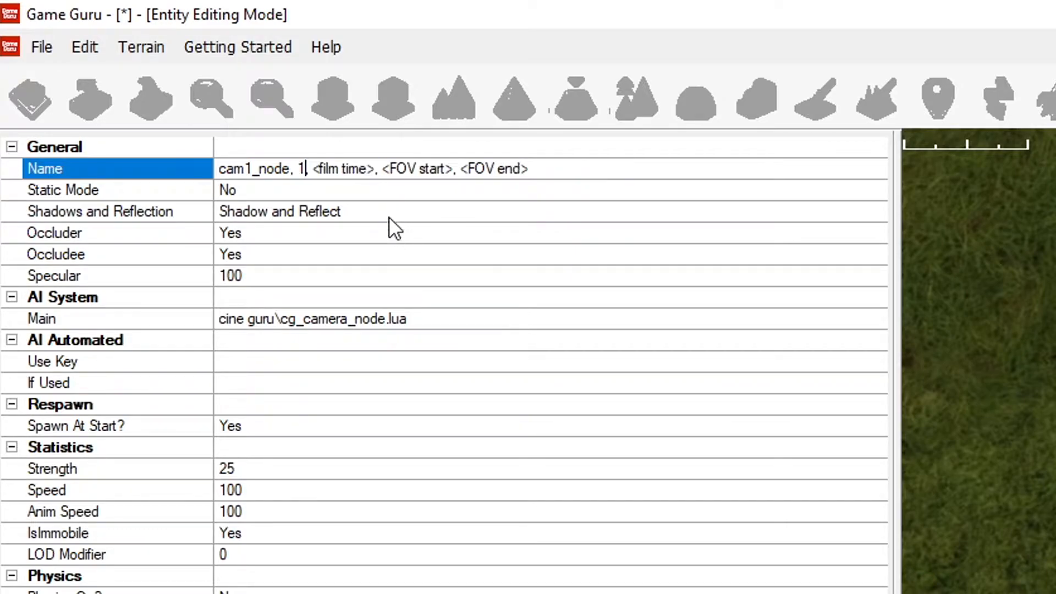
Step: Set the first node's film time to 2000 and its FOV start and end to 90, and apply the changes
drag(310, 169, 370, 171)
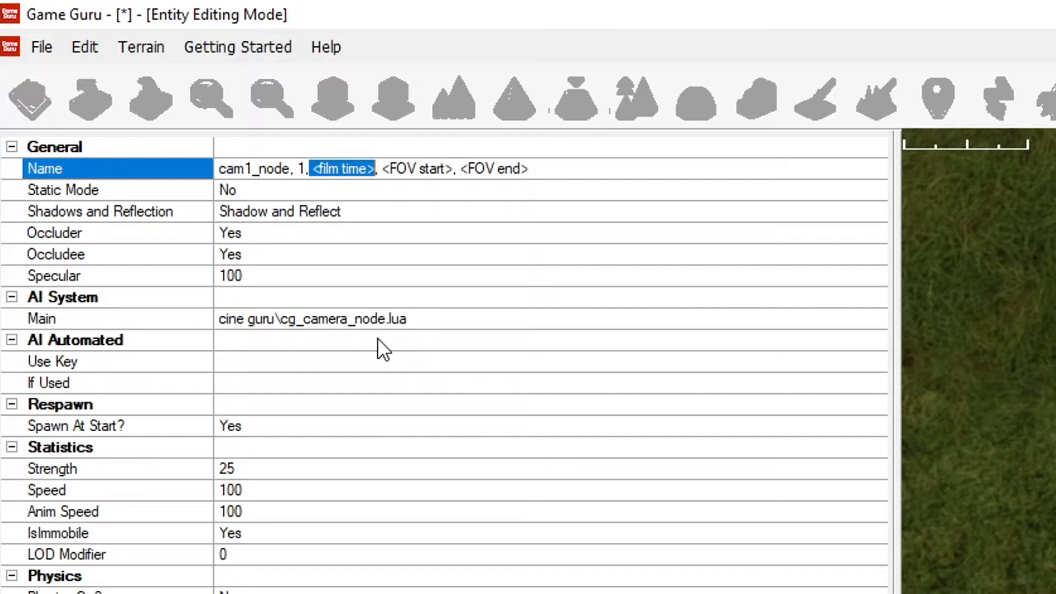
text(200)
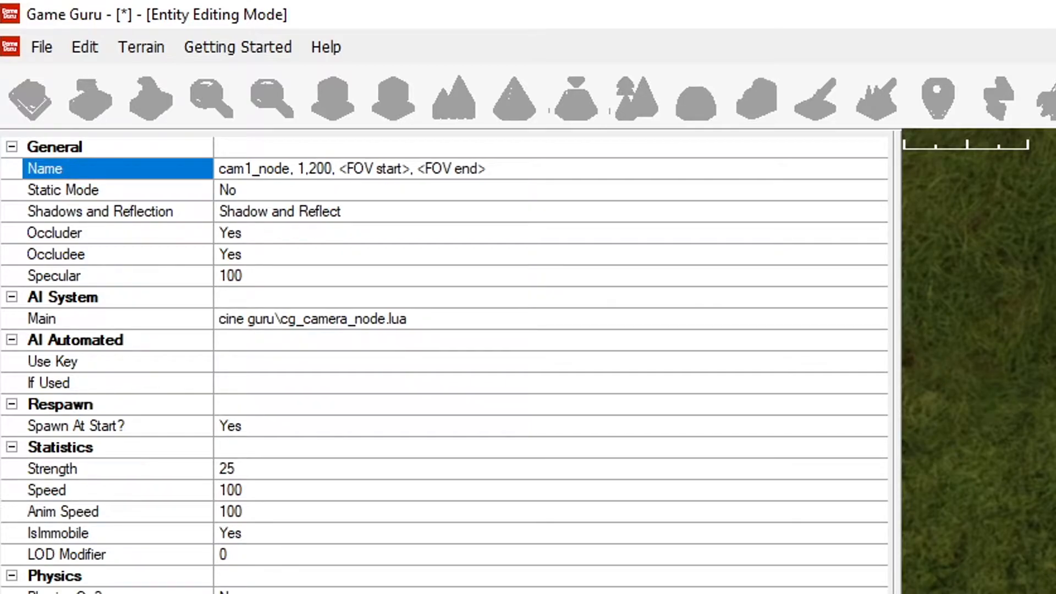
text(0)
drag(348, 169, 550, 165)
text(90, 90)
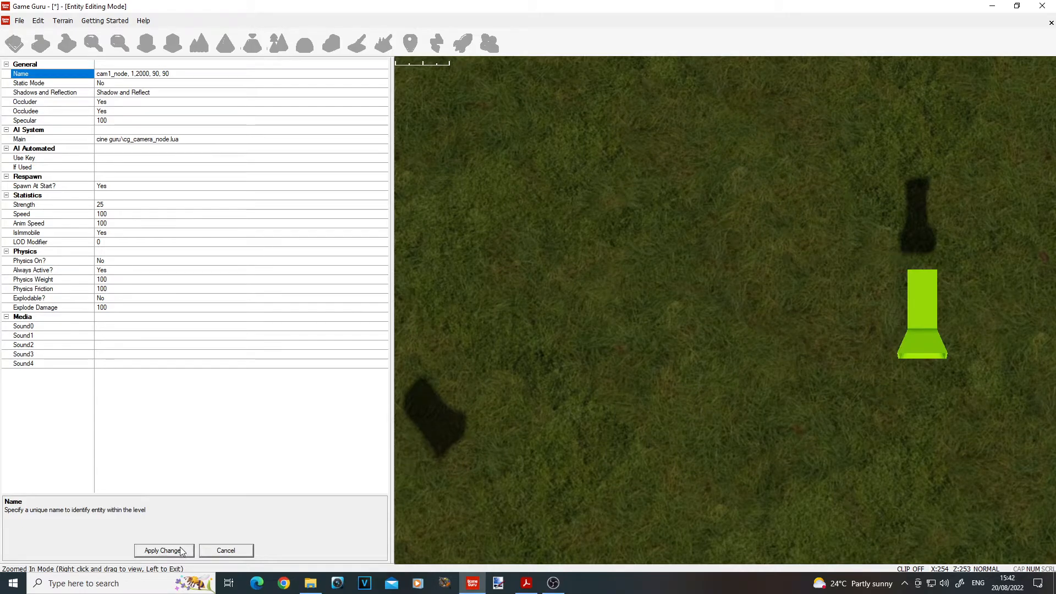
click(181, 551)
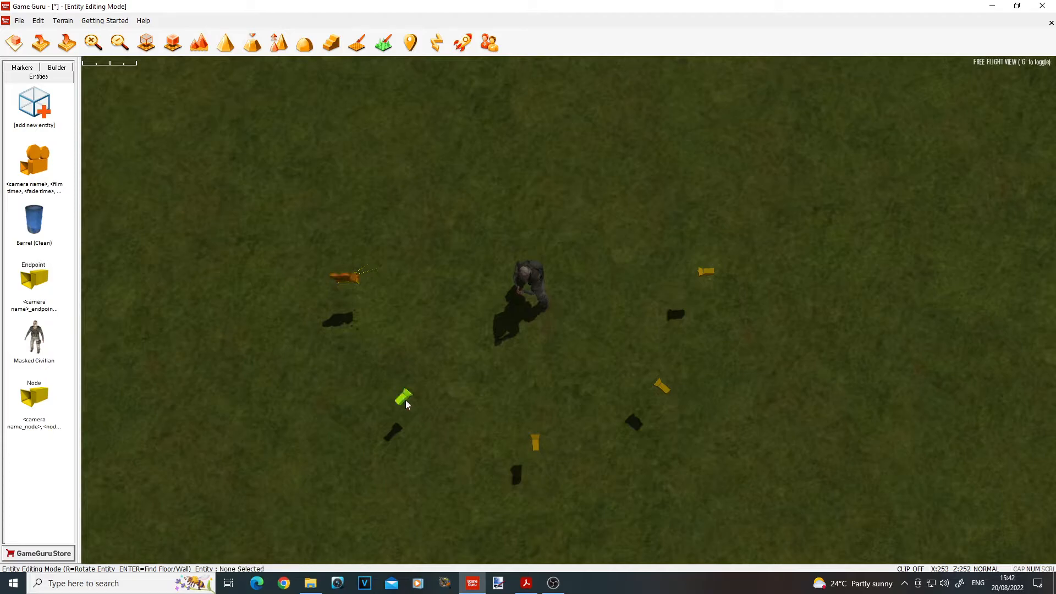
Step: In the properties of the middle node of the arc, replace the name placeholders with cam1_node and node number 2
click(537, 446)
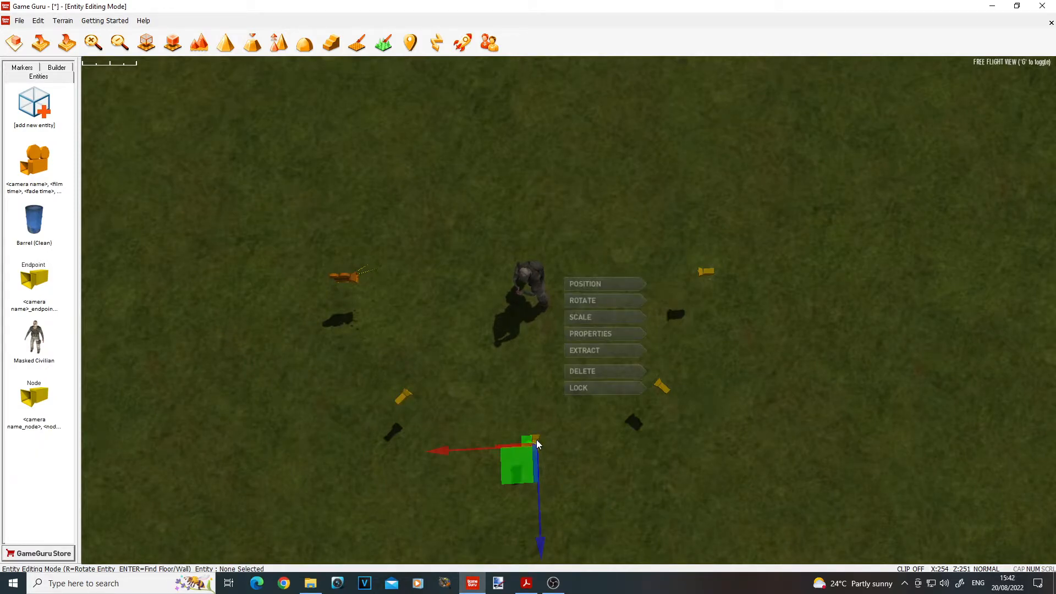
click(596, 333)
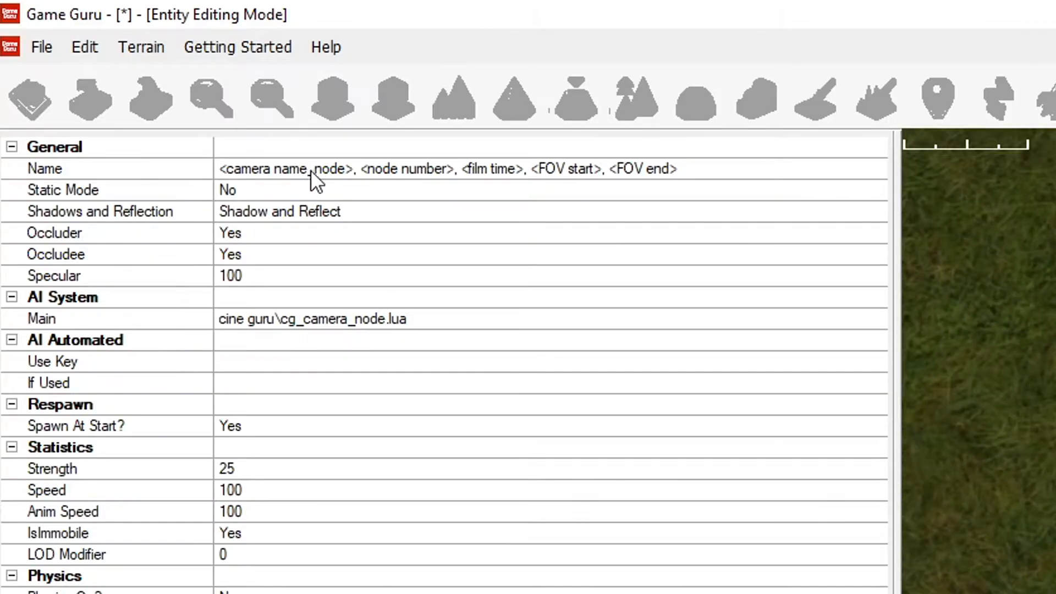
drag(136, 75, 1, 74)
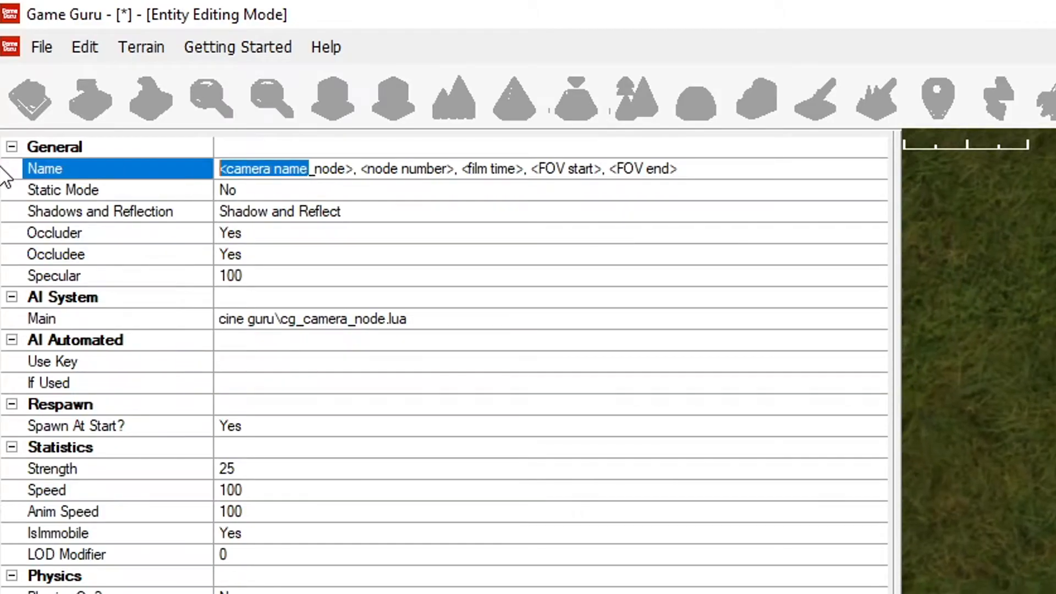
text(cam)
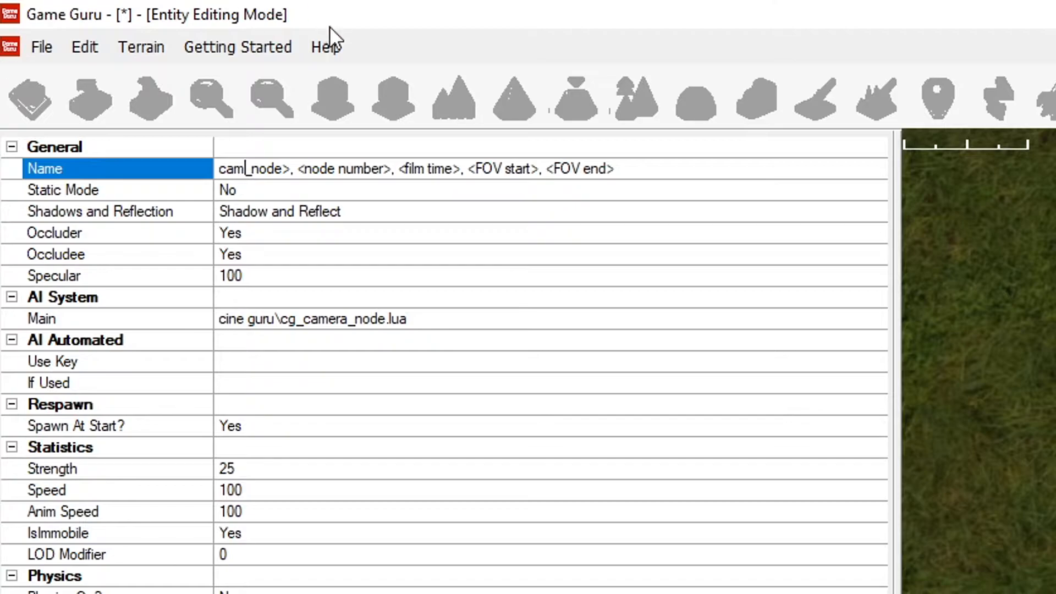
text(1)
click(299, 168)
key(BackSpace)
drag(298, 168, 391, 167)
text(2)
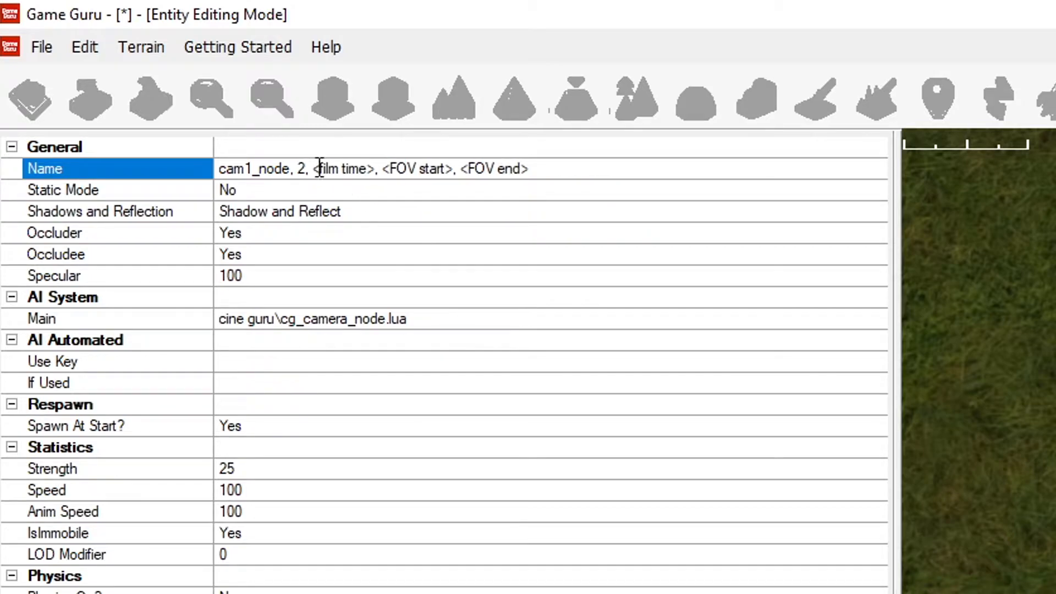
Step: Give the middle node a film time of 2000 and FOV start and end of 90, and apply the changes
drag(313, 169, 374, 171)
text(2000)
drag(352, 169, 502, 184)
text(90, 90)
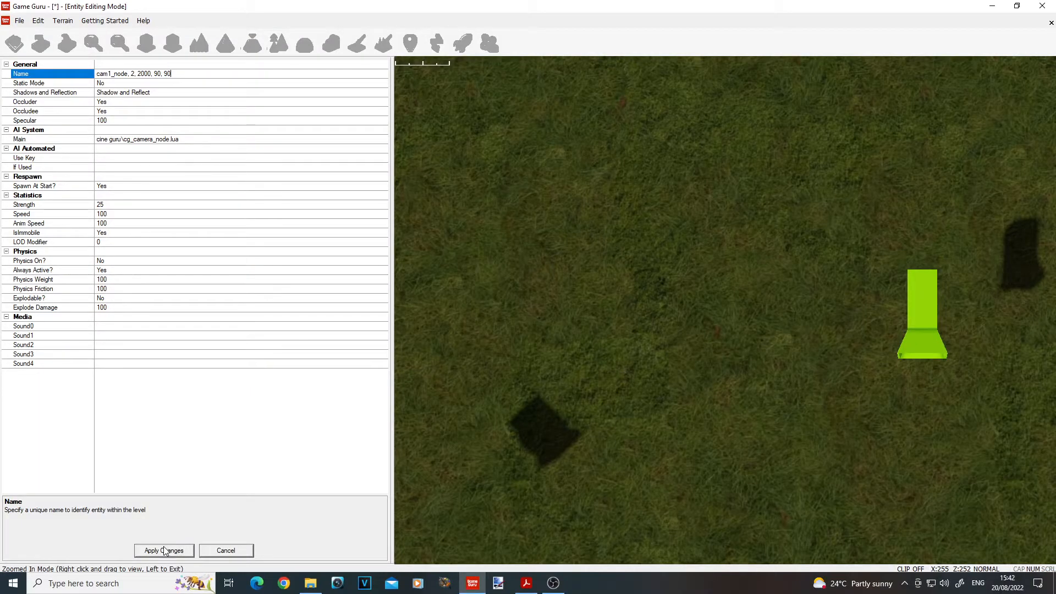
click(163, 551)
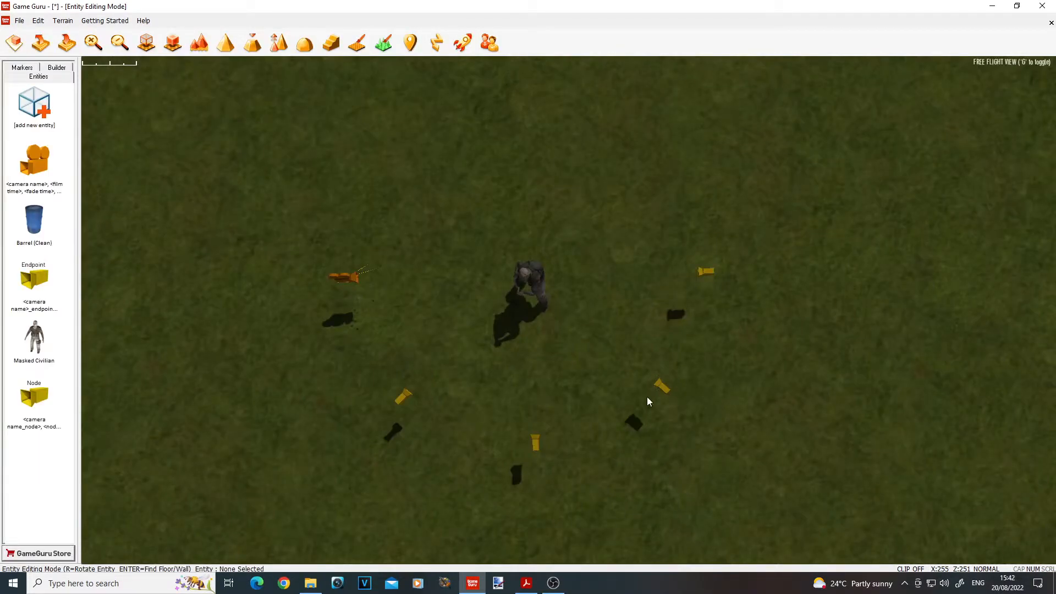
Step: In the properties of the node nearest the endpoint, replace the name placeholders with cam1_node and node number 3
right_click(673, 379)
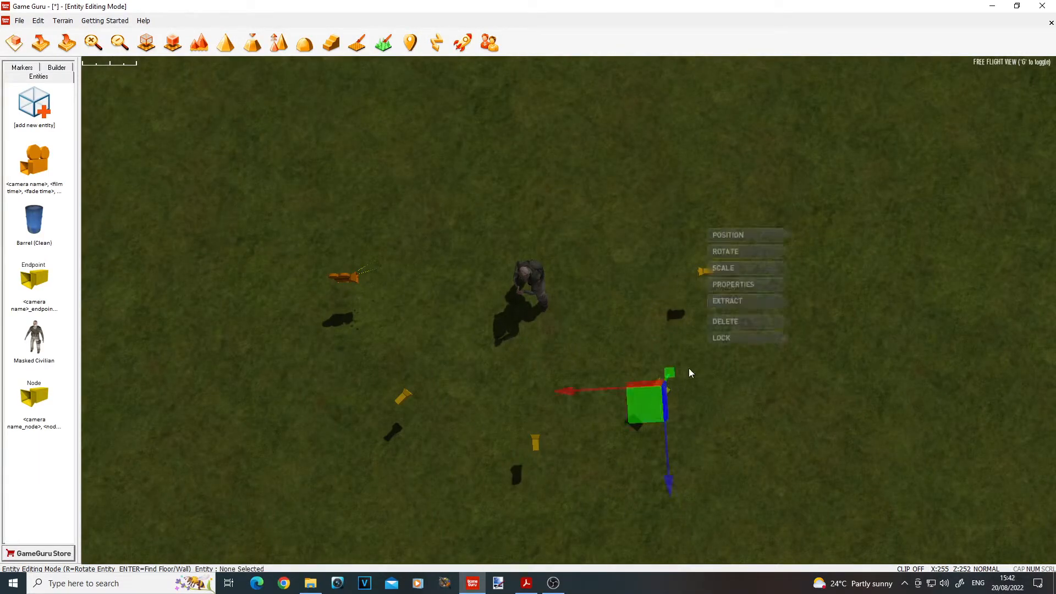
click(747, 286)
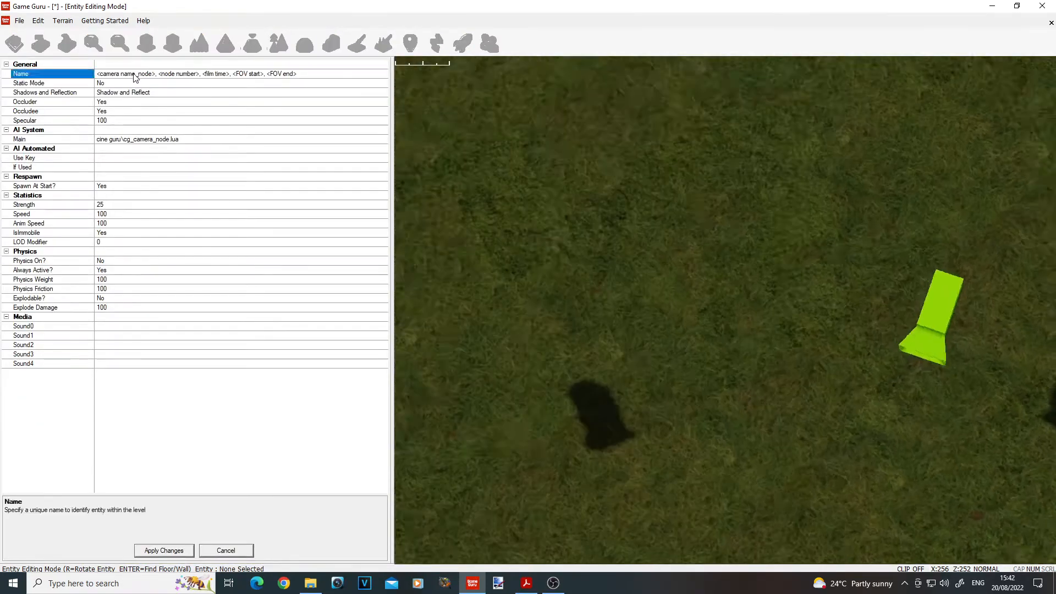
drag(133, 74, 1, 72)
text(cam1)
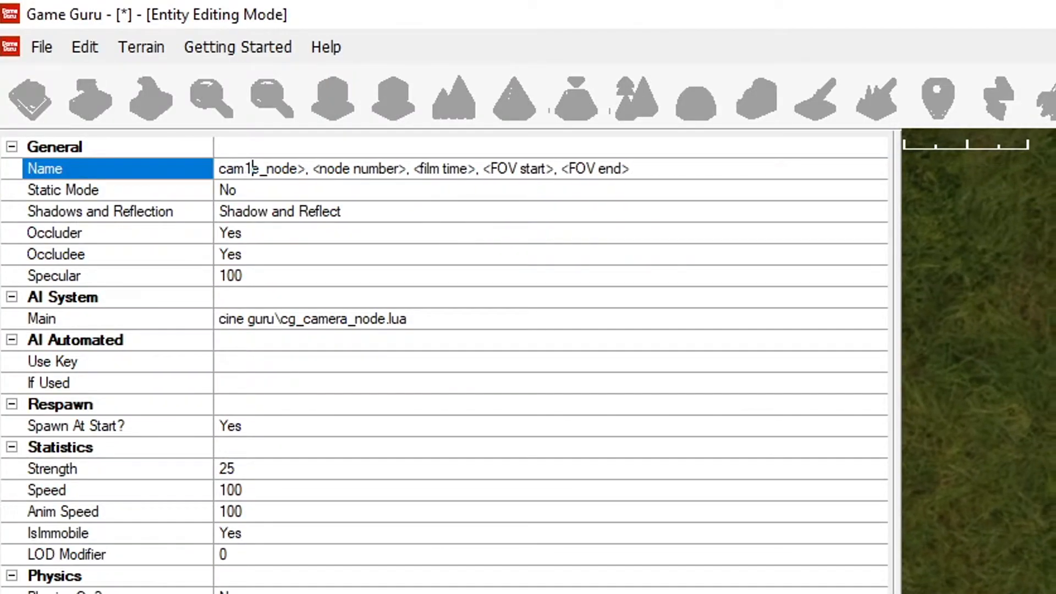
key(Delete)
key(Right)
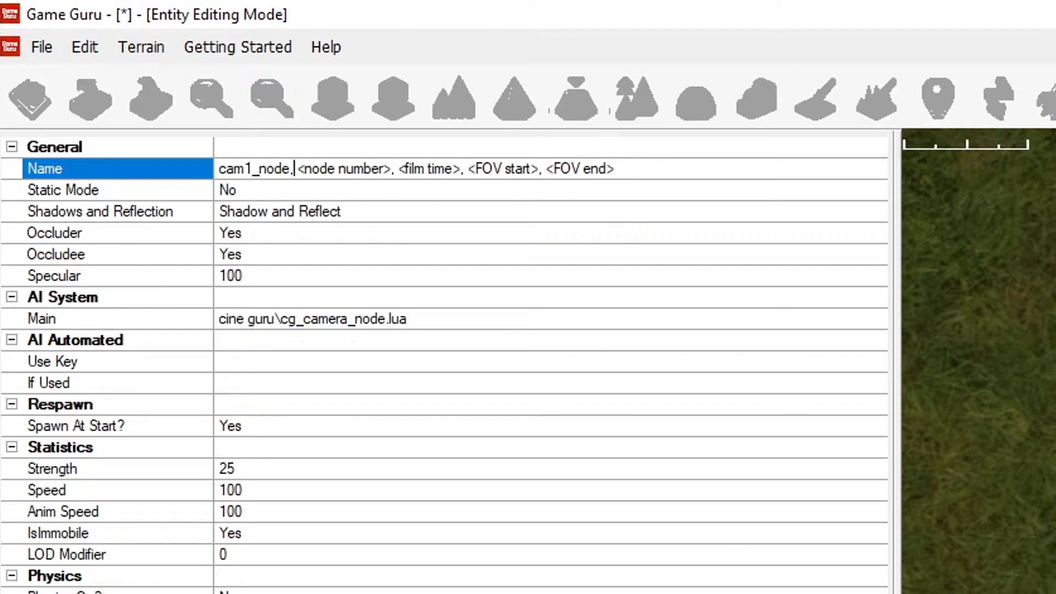
key(Delete)
key(Delete)
key(Delete)
key(Delete)
key(Delete)
key(Delete)
key(Delete)
key(Delete)
key(Delete)
key(Delete)
key(Delete)
key(Delete)
key(Delete)
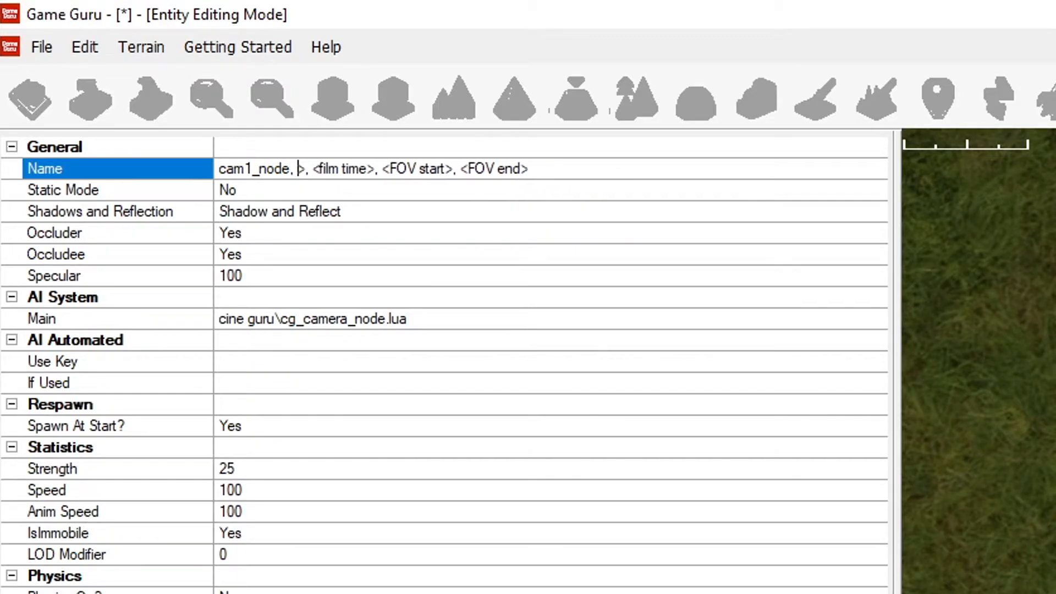
text(3)
Step: Replace the film time placeholder in the third node's name with 2000
key(Right)
key(Right)
key(Delete)
key(Delete)
key(Delete)
key(Delete)
key(Delete)
key(Delete)
key(Delete)
key(Delete)
key(Delete)
key(Delete)
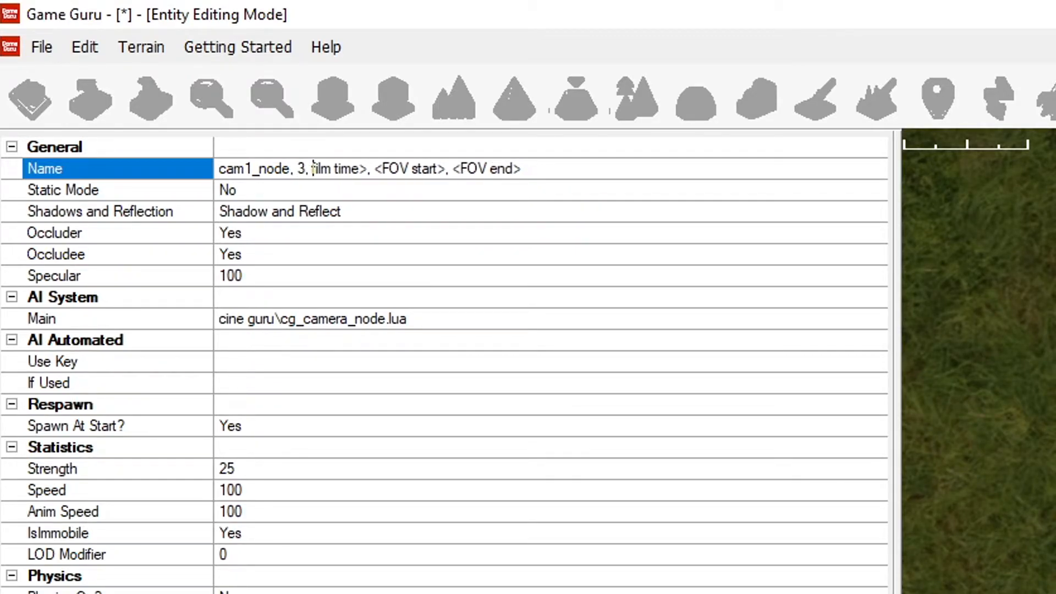
key(Delete)
text(2000)
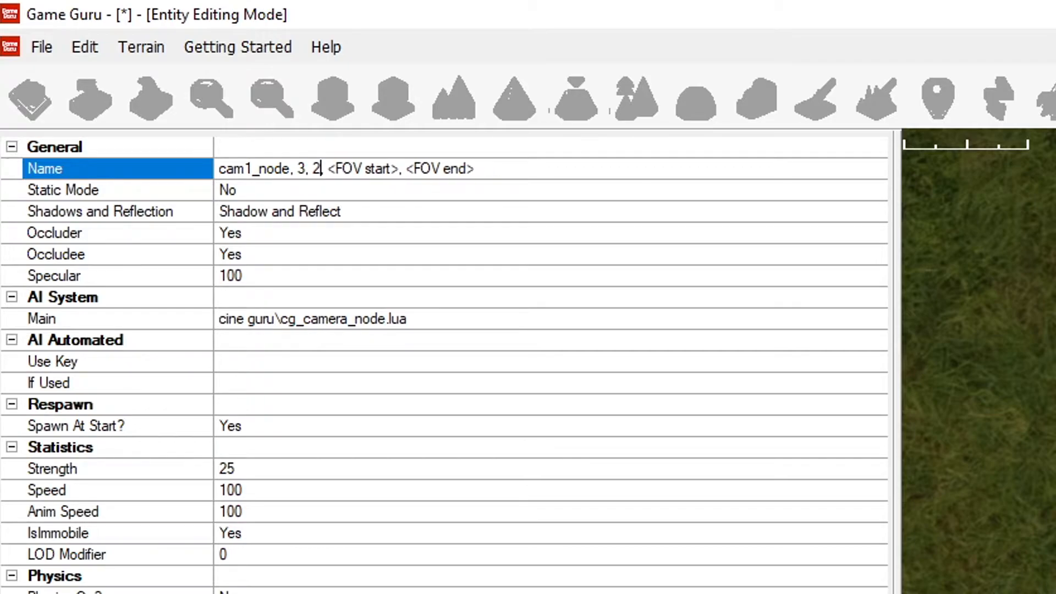
Step: Give the third node a FOV start of 90 and FOV end of 60, and apply the changes
key(Delete)
key(Delete)
key(Delete)
key(Delete)
key(Delete)
key(Delete)
key(Delete)
key(Delete)
key(Delete)
key(Delete)
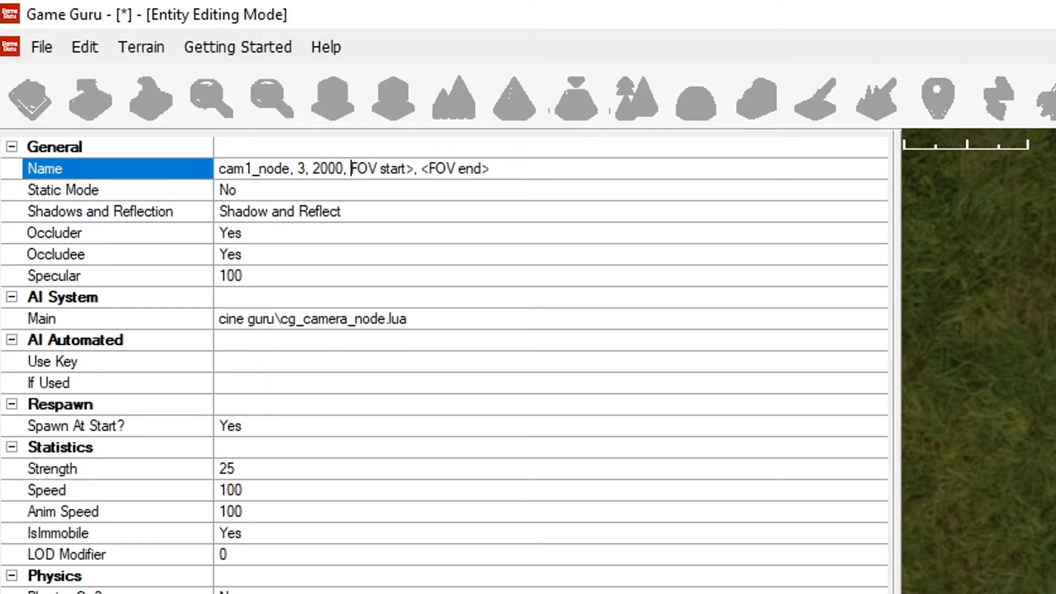
key(Delete)
text(90)
key(Delete)
key(Delete)
key(Delete)
key(Delete)
key(Delete)
key(Delete)
key(Delete)
key(Delete)
key(Delete)
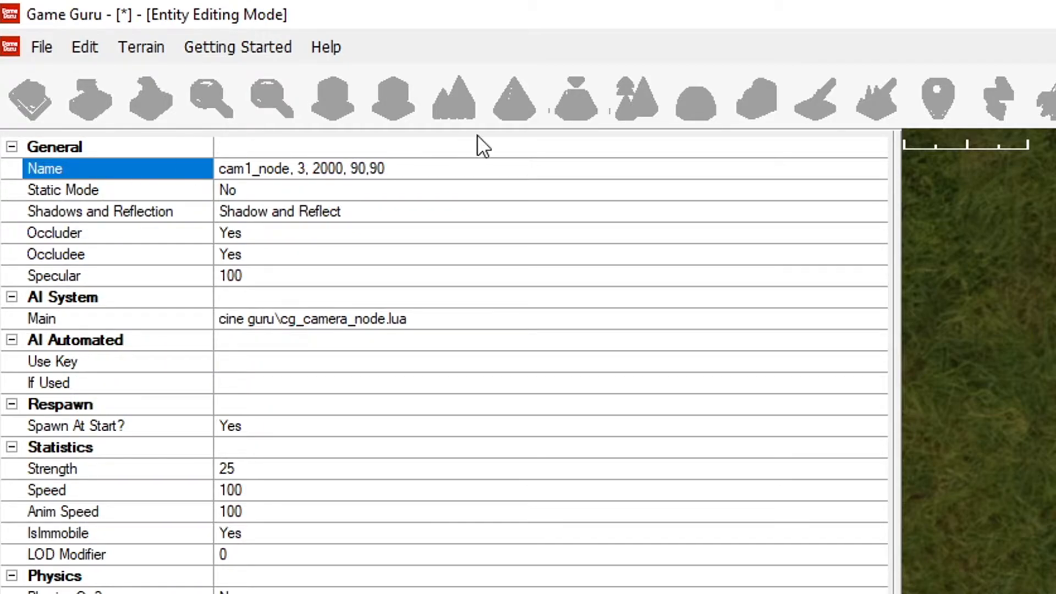
double_click(375, 168)
text(60)
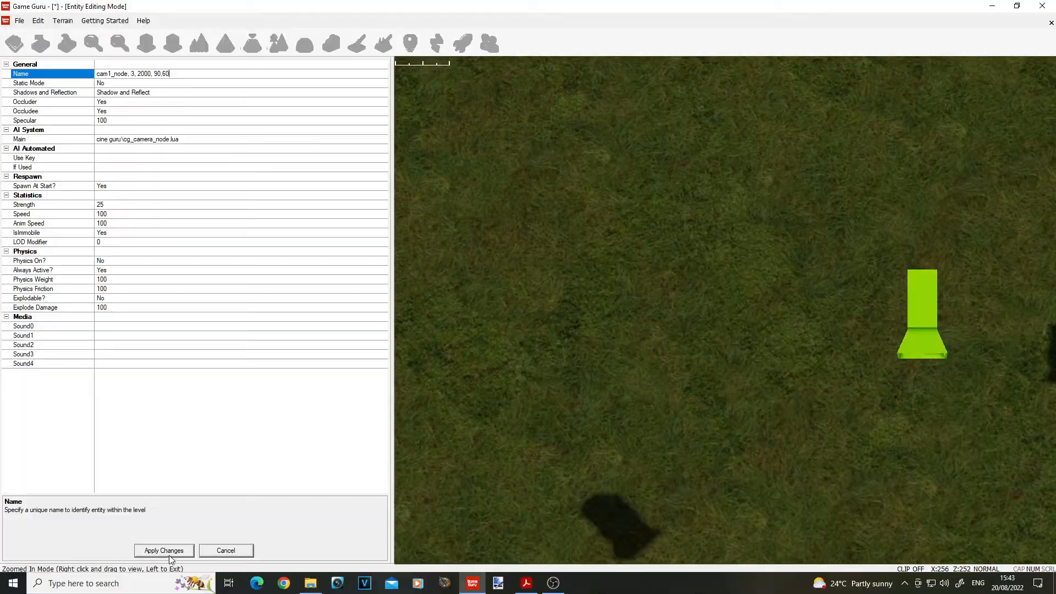
click(169, 550)
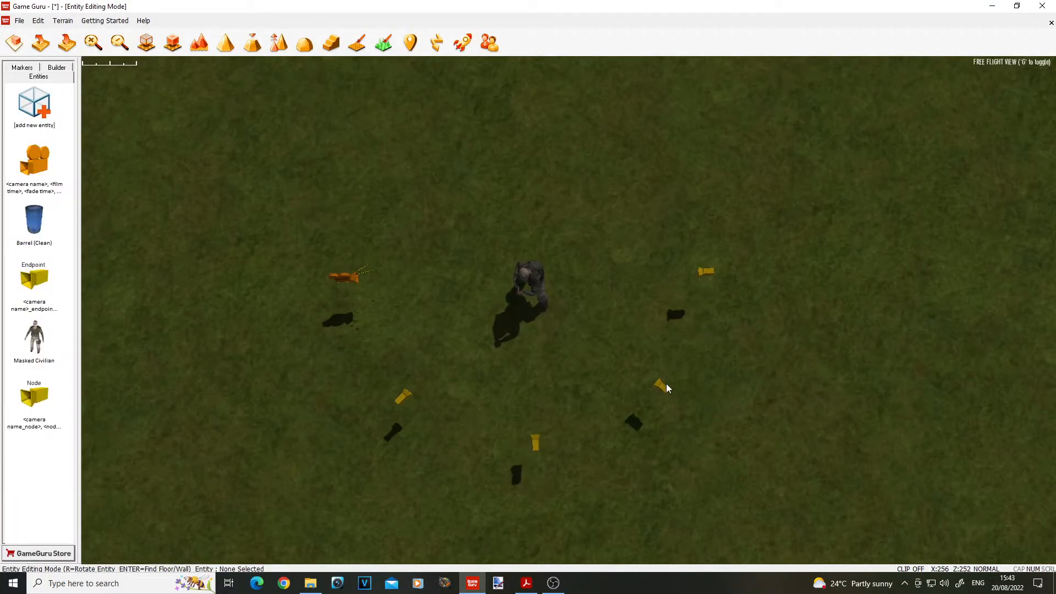
Step: In the properties of the endpoint marker, replace the camera name placeholder so the name starts with cam1_endpoint
click(705, 276)
click(768, 166)
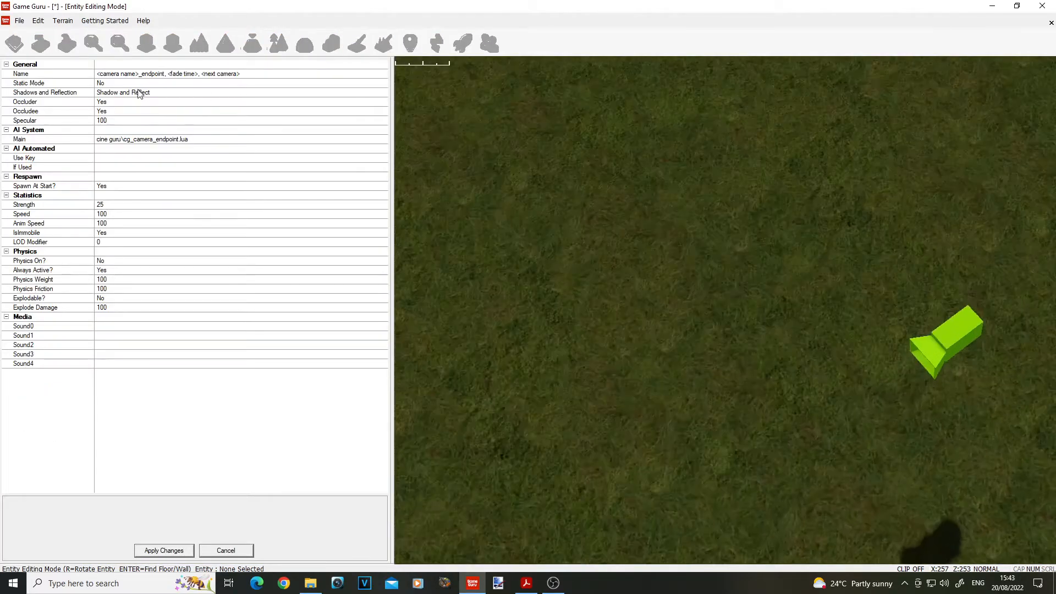
drag(97, 74, 139, 74)
text(cam1)
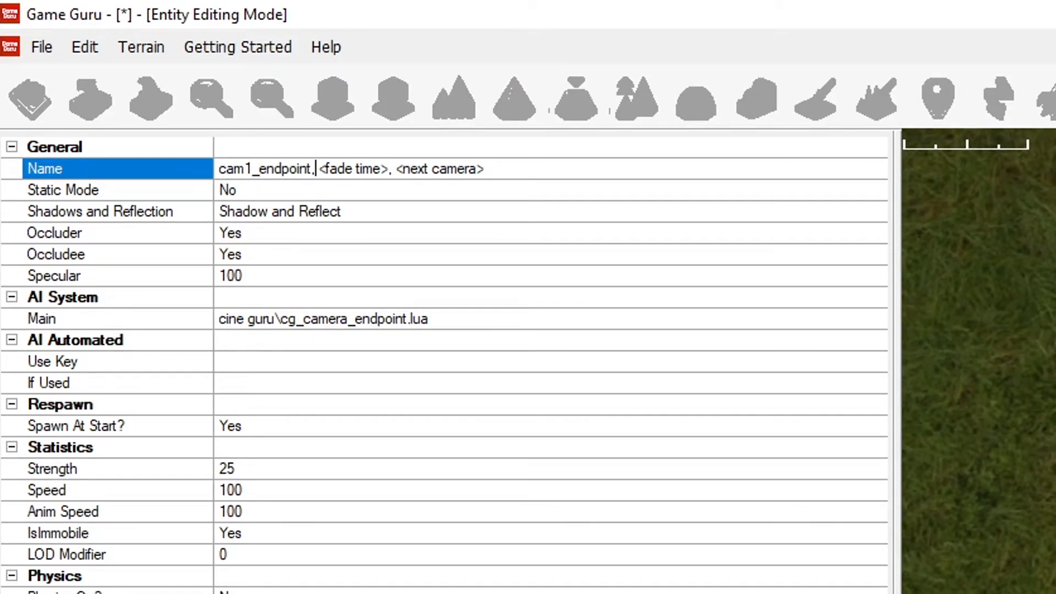
Step: Set the endpoint's fade time to 500 with the next camera placeholder removed, and apply the changes
key(Delete)
key(Delete)
key(Delete)
key(Delete)
key(Delete)
key(Delete)
key(Delete)
key(Delete)
key(Delete)
key(Delete)
key(Delete)
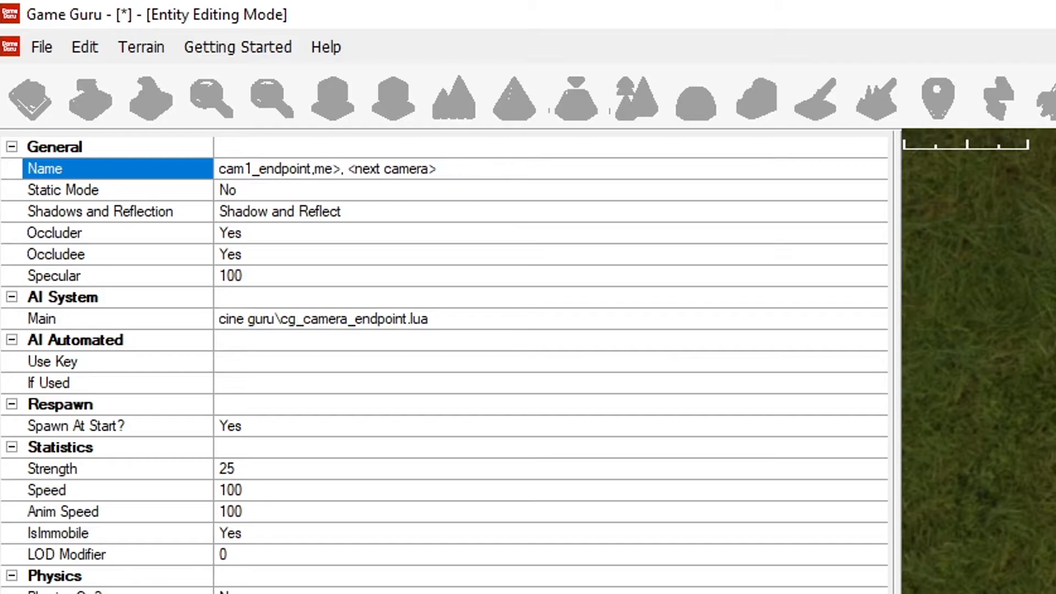
text(500)
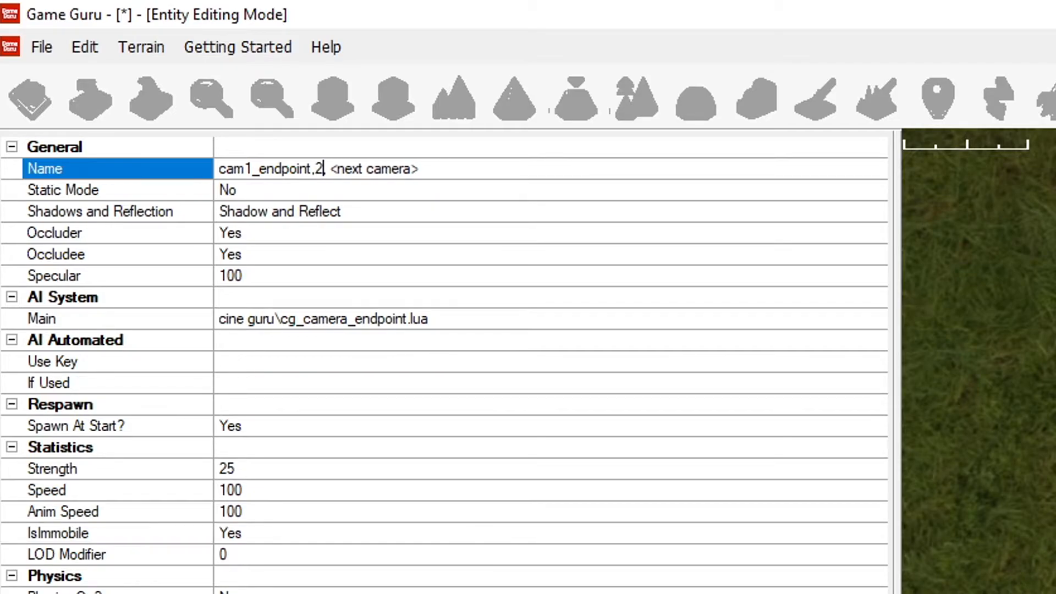
key(Delete)
key(Delete)
key(Delete)
key(Delete)
key(Delete)
key(Delete)
key(Delete)
key(Delete)
key(Delete)
key(Delete)
key(Delete)
key(Delete)
key(Delete)
key(Delete)
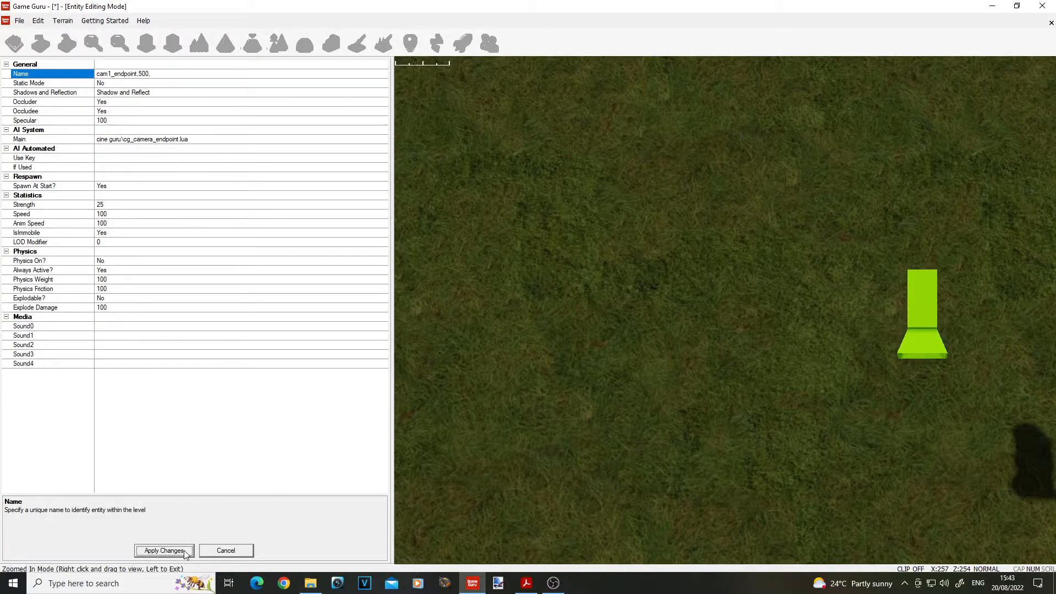
click(184, 551)
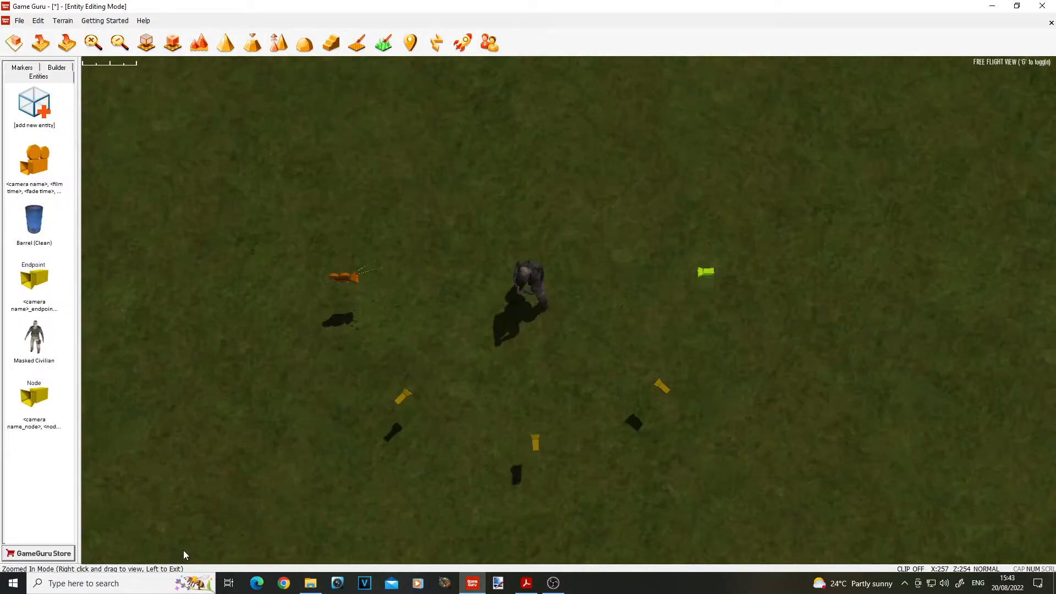
Step: Add a cine-trigger zone from the Cine Guru entities and place it on open ground near the camera and nodes
click(32, 108)
click(587, 37)
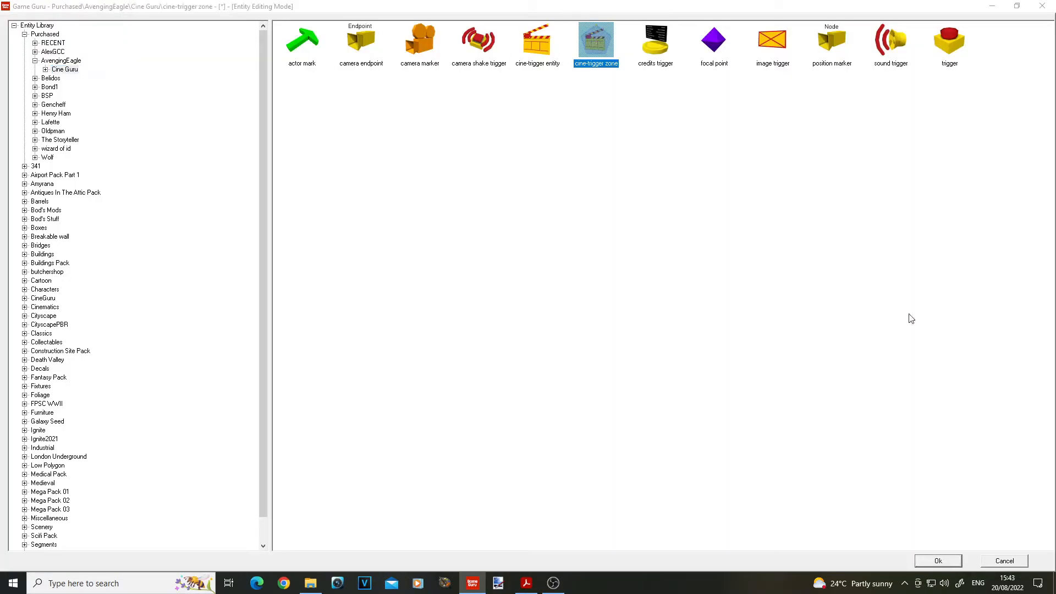
click(938, 560)
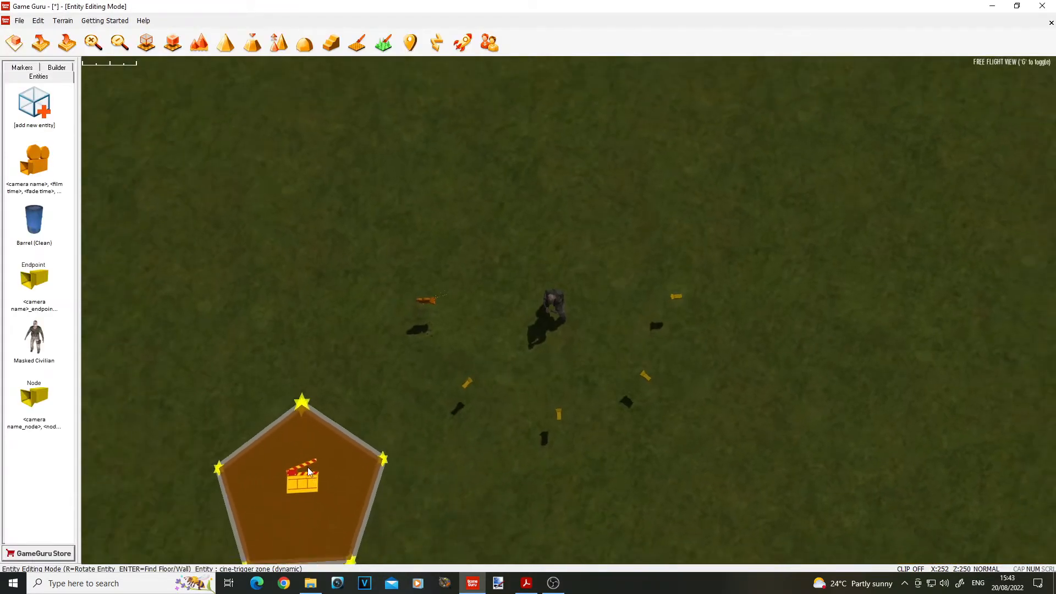
click(280, 442)
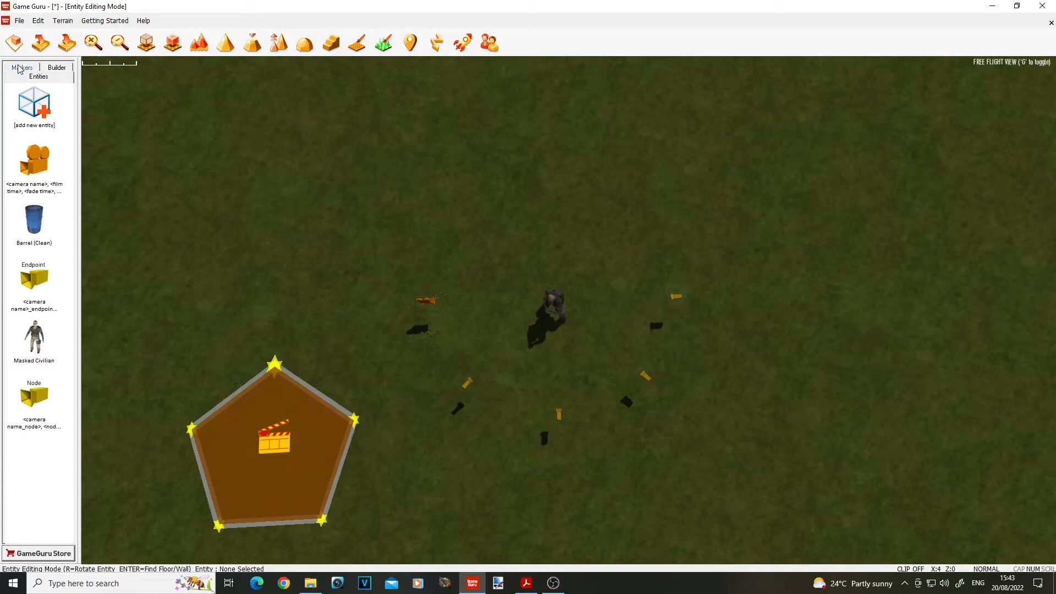
Step: Rename the cine-trigger zone as camera,cam1 in its properties and apply the changes
click(374, 427)
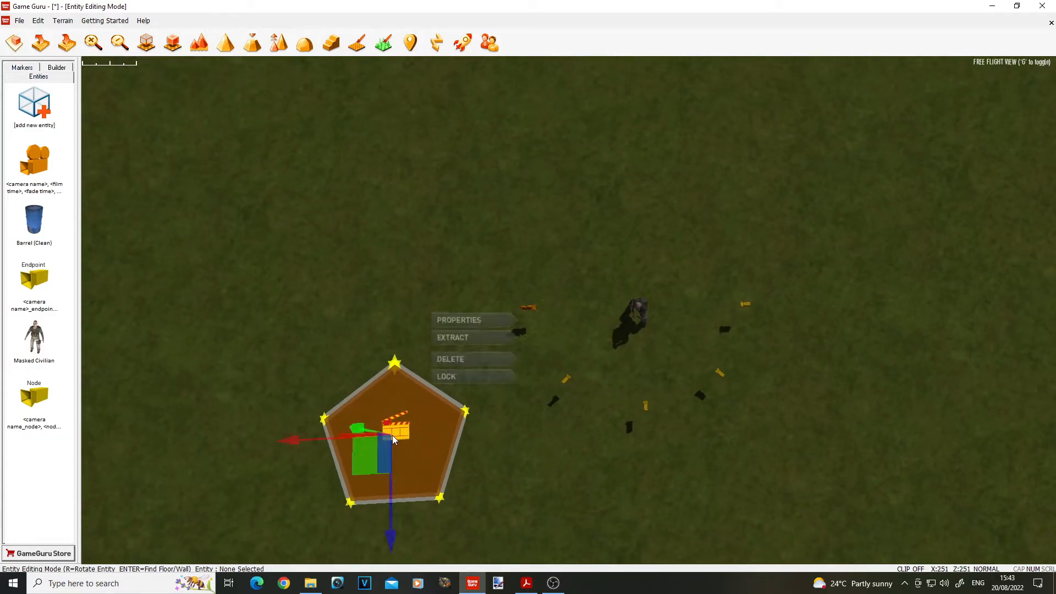
click(483, 318)
click(148, 82)
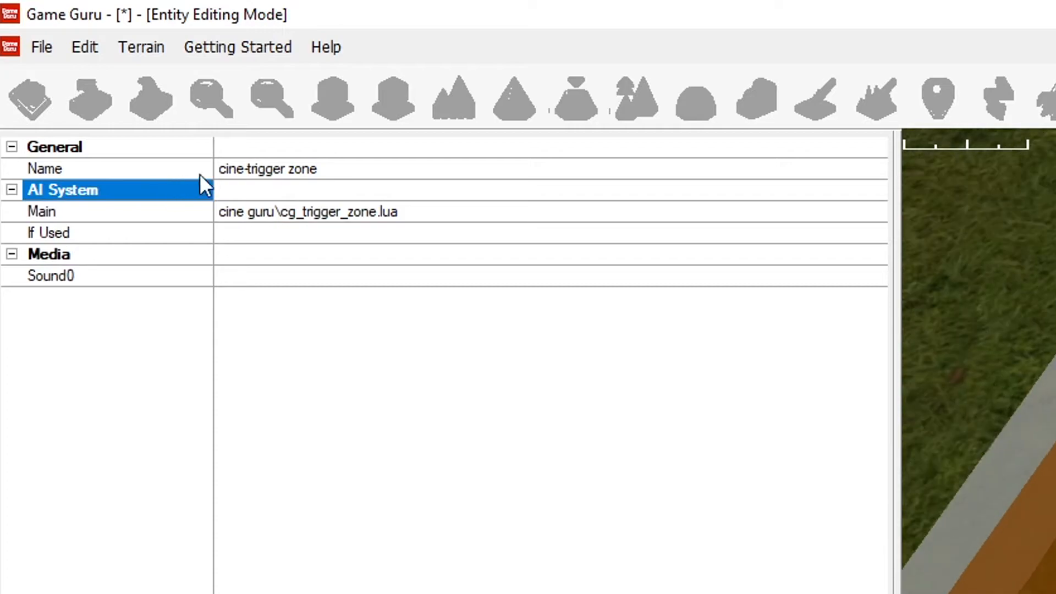
drag(141, 74, 112, 73)
drag(256, 163, 176, 165)
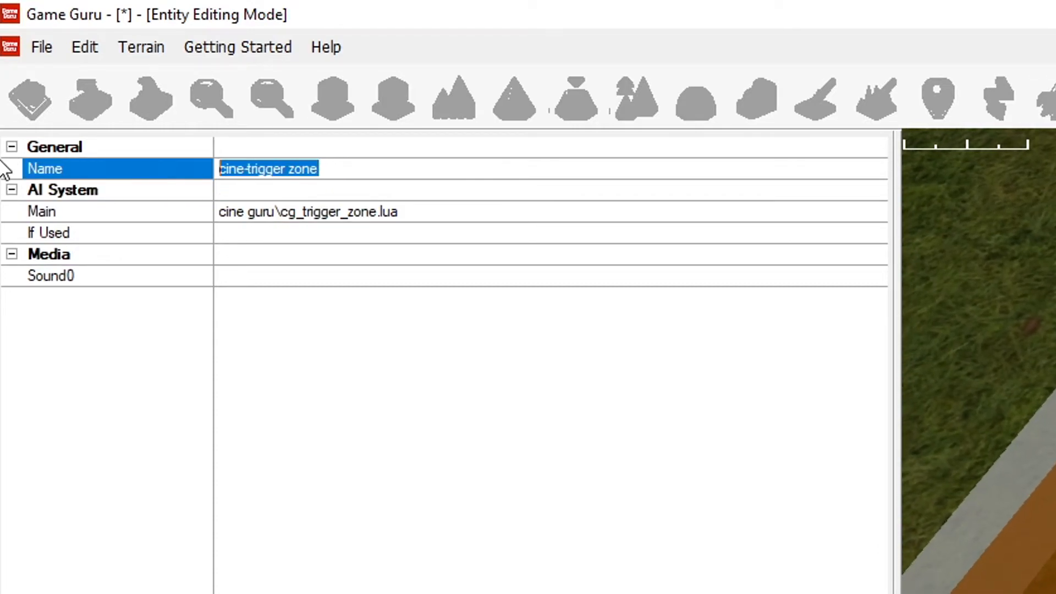
text(camera,)
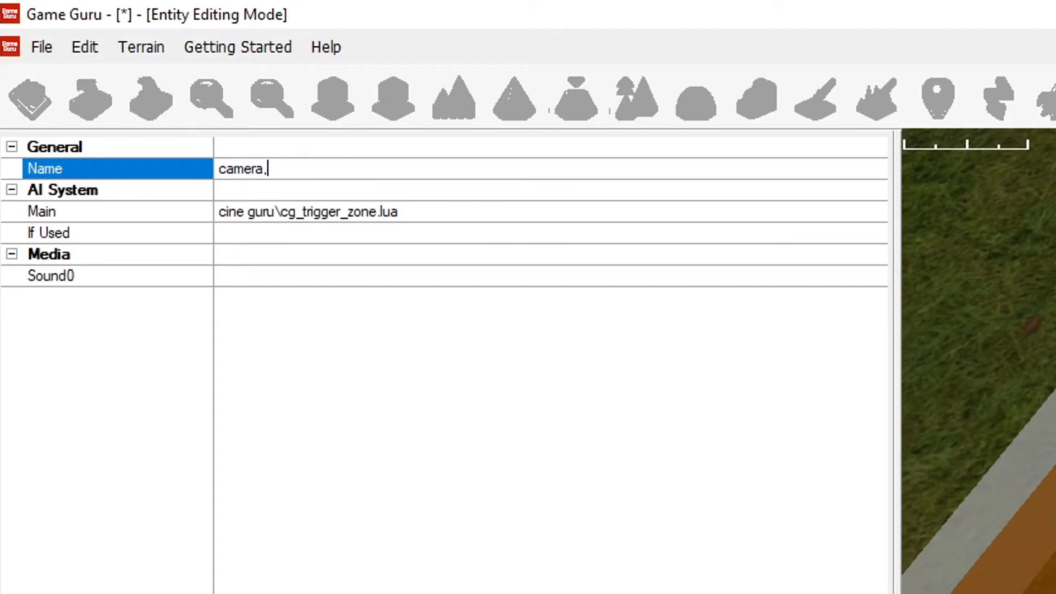
text(cam1)
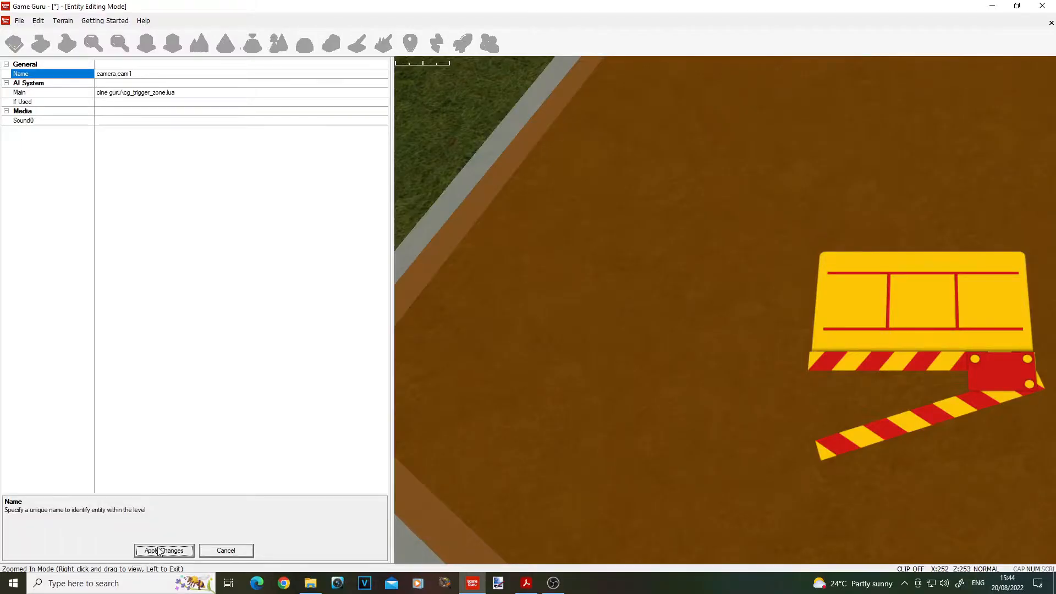
click(159, 551)
Step: Place a Player Start marker on the ground beside the trigger zone, rotated to face the zone's side
click(356, 43)
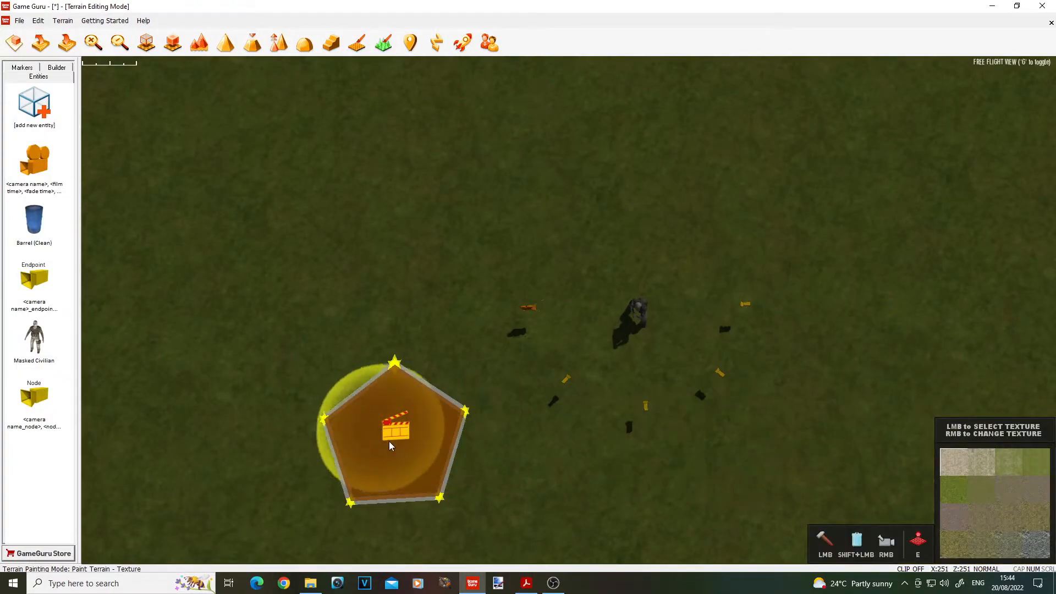
click(40, 43)
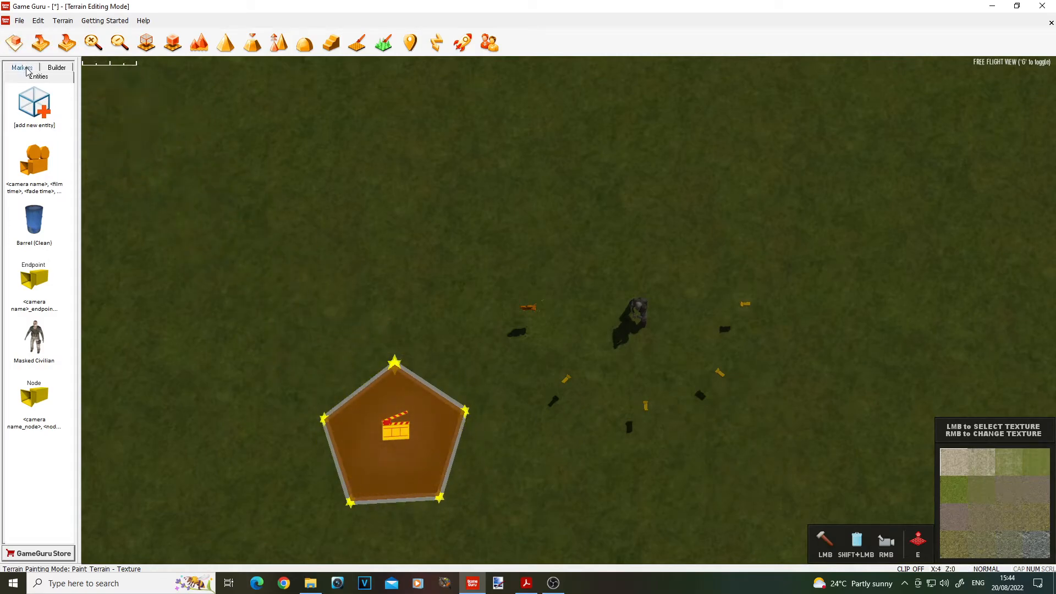
click(22, 67)
click(34, 104)
key(r)
key(r)
key(r)
key(r)
key(r)
key(r)
click(588, 509)
Step: Test the game by walking into the trigger zone to play the cam1 shot, and examine the node layout in the editor
click(463, 41)
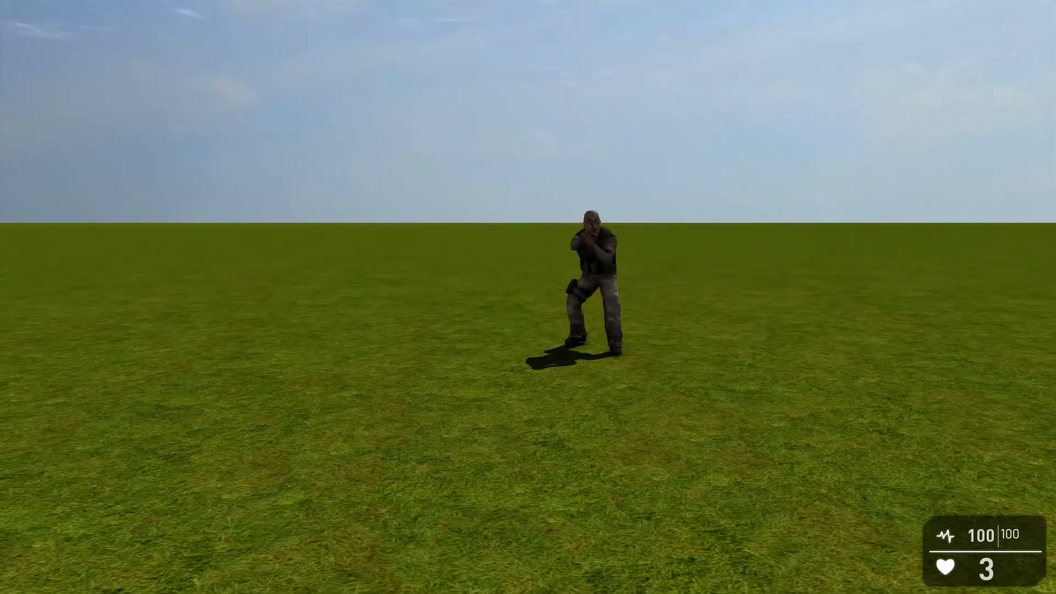
key(w)
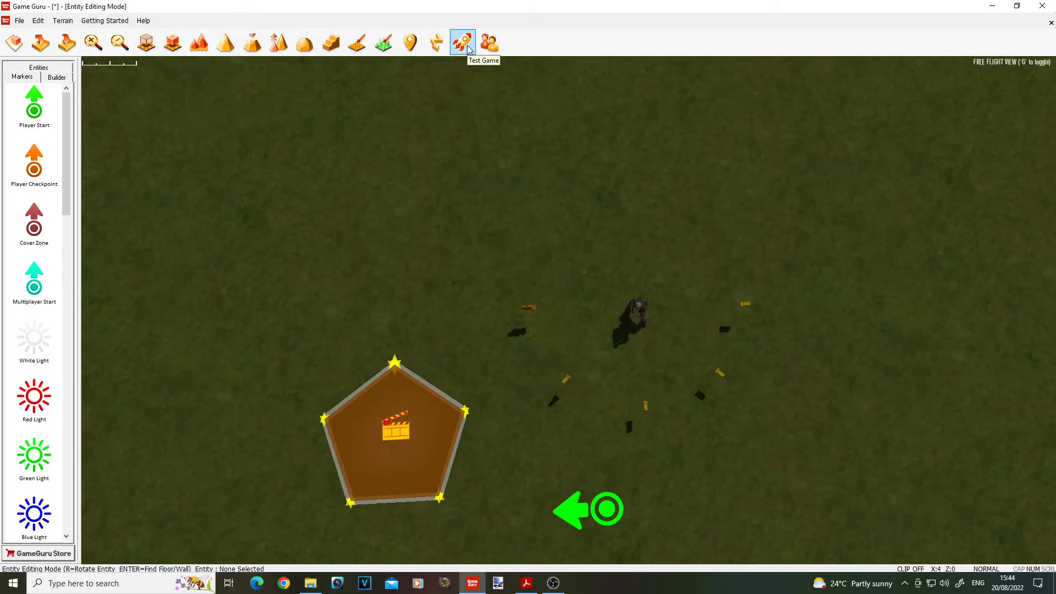
right_drag(573, 325, 668, 358)
key(w)
key(s)
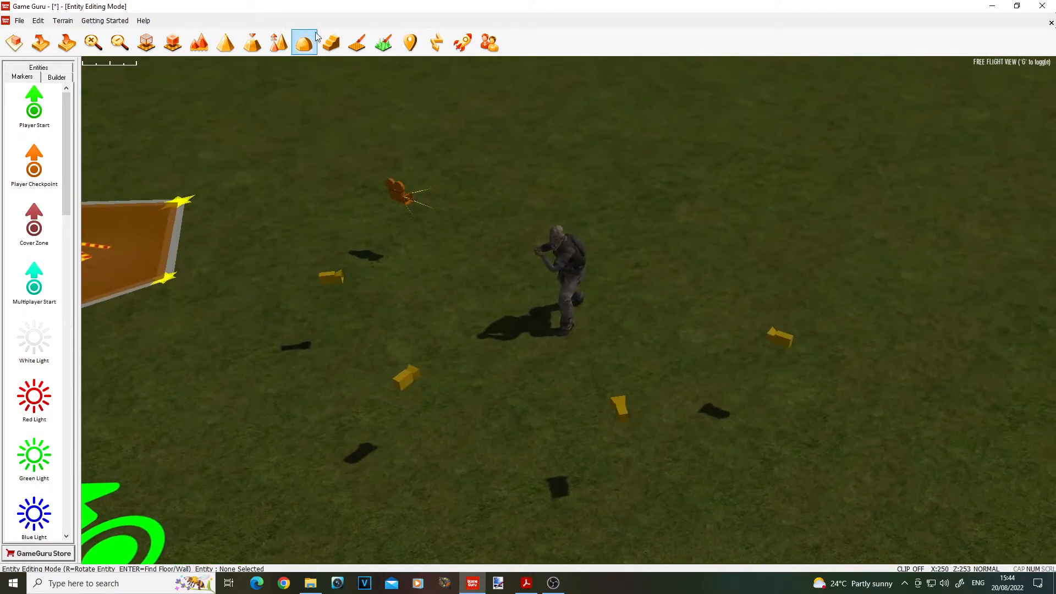
Step: Run the game test again and walk into the trigger zone to replay the camera's move around the Masked Civilian
click(462, 43)
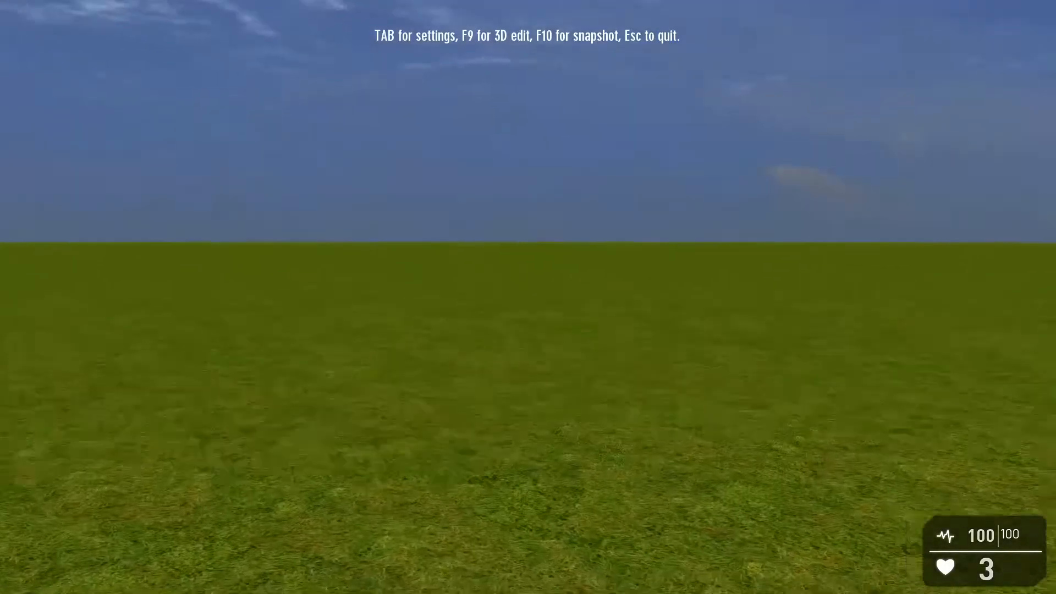
key(w)
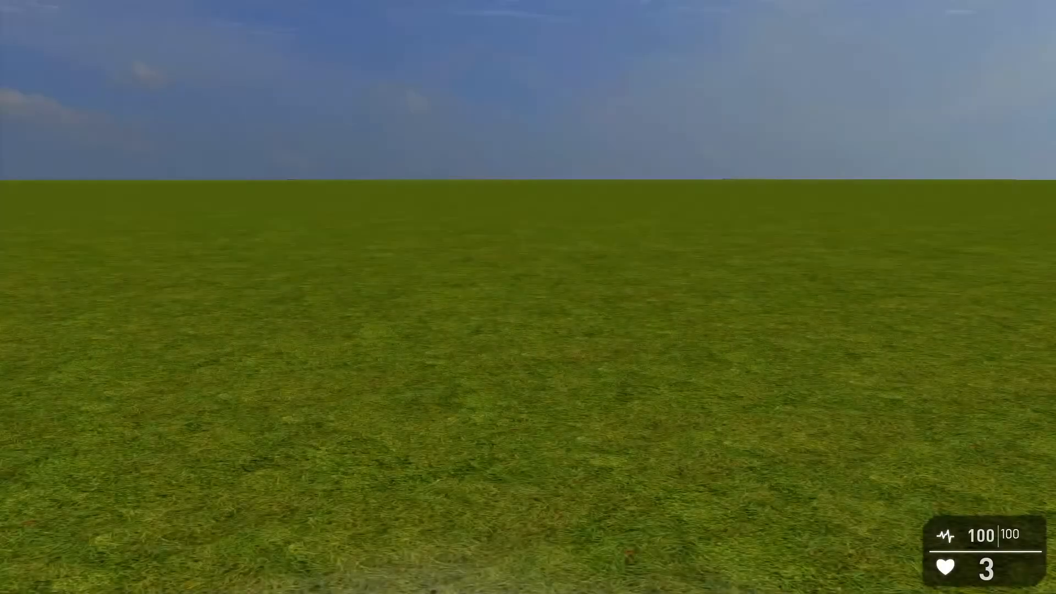
key(s)
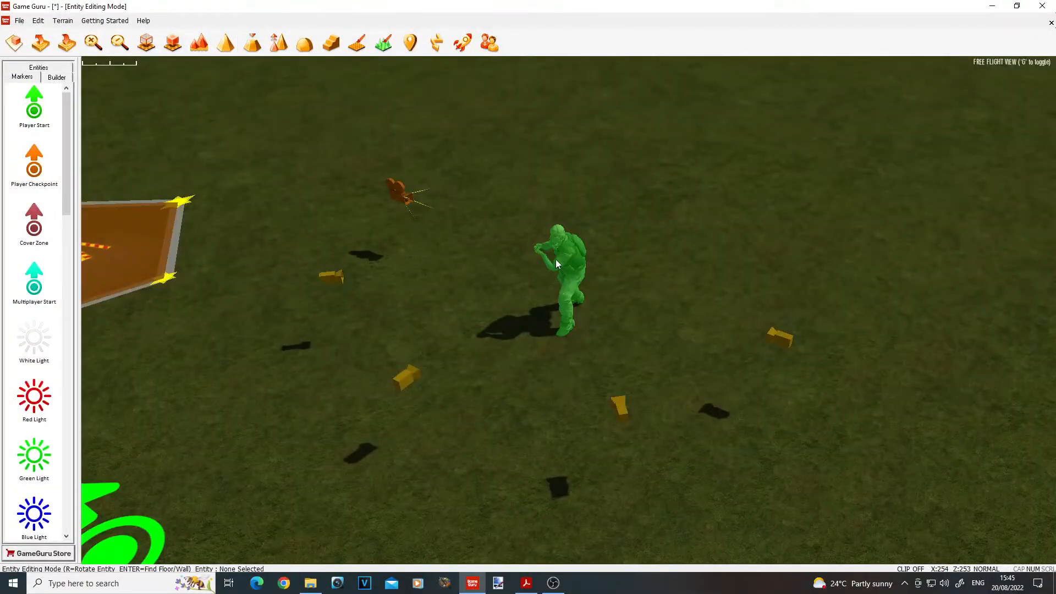
Step: Turn the first node so it points straight across in the same direction as the camera
scroll(550, 286, up, 2)
scroll(500, 215, up, 3)
right_drag(506, 182, 488, 256)
scroll(496, 236, down, 5)
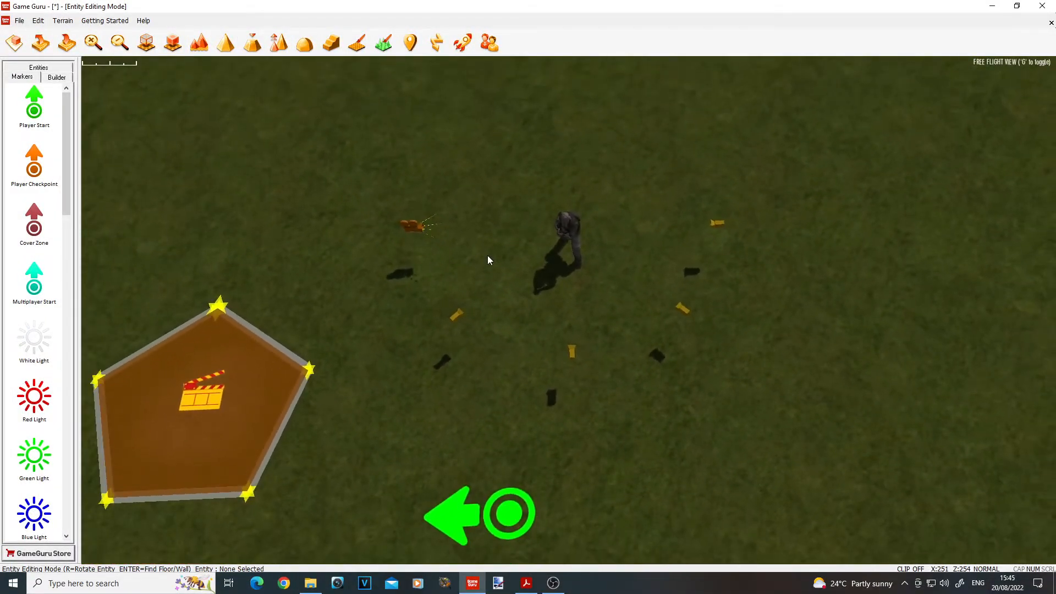
click(459, 319)
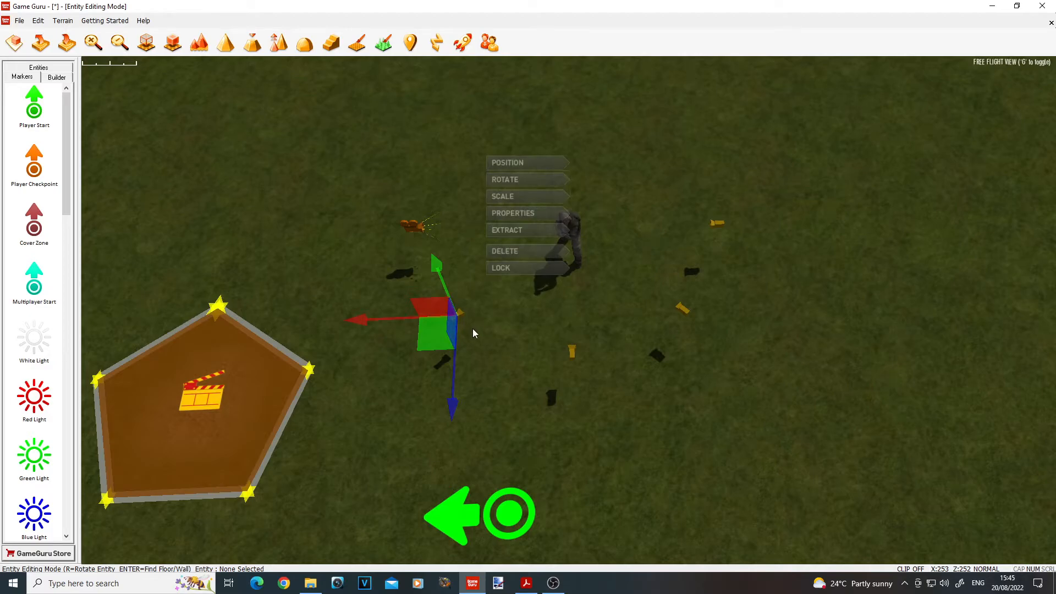
mouse_move(625, 304)
right_down()
mouse_move(625, 253)
mouse_move(624, 304)
right_up()
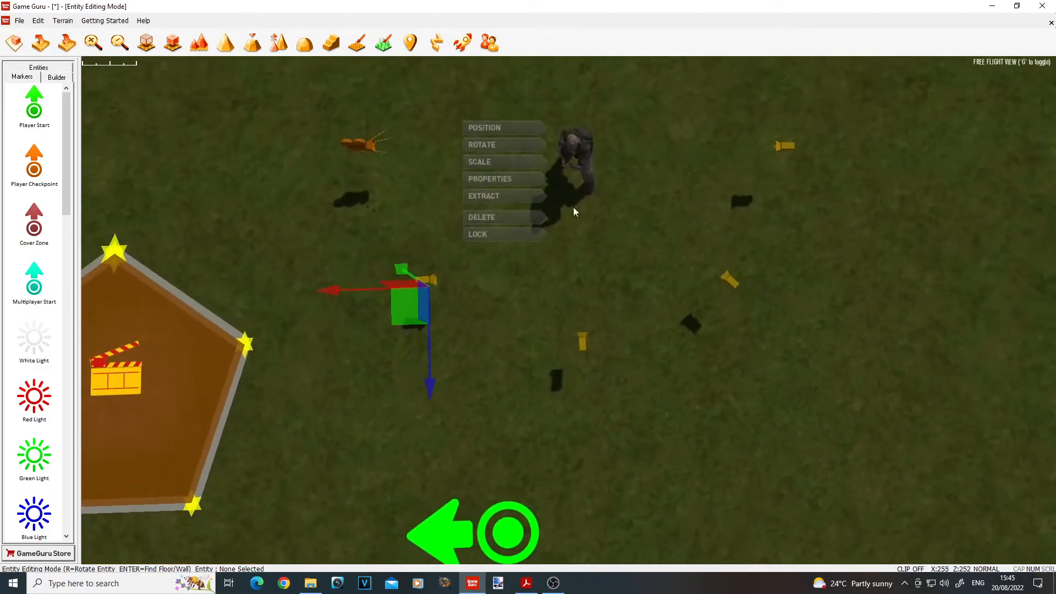
Step: Delete the Masked Civilian and shift the endpoint marker slightly closer to the camera
click(587, 160)
drag(588, 161, 785, 150)
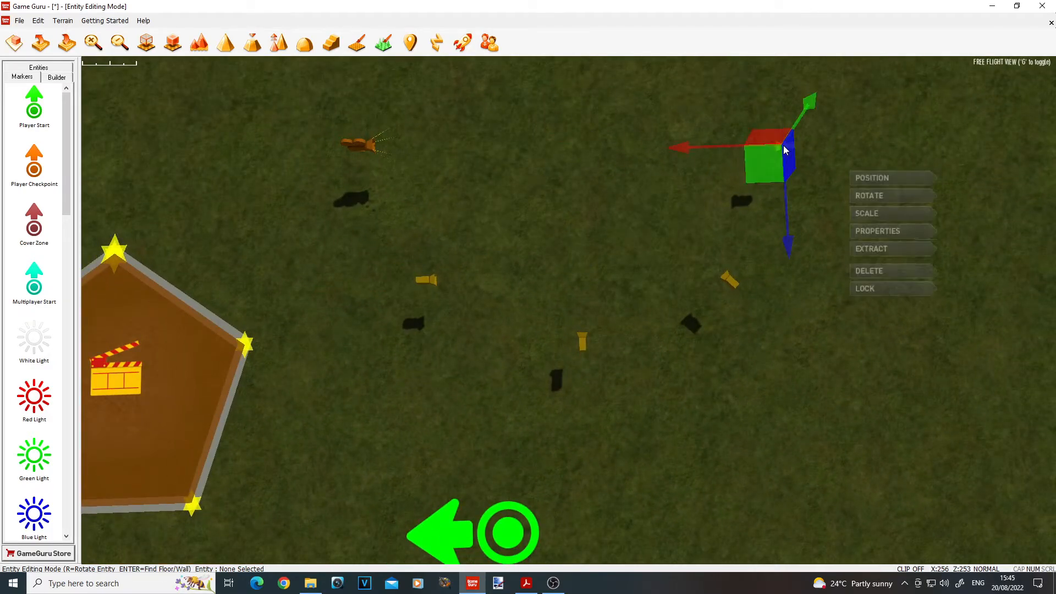
click(677, 198)
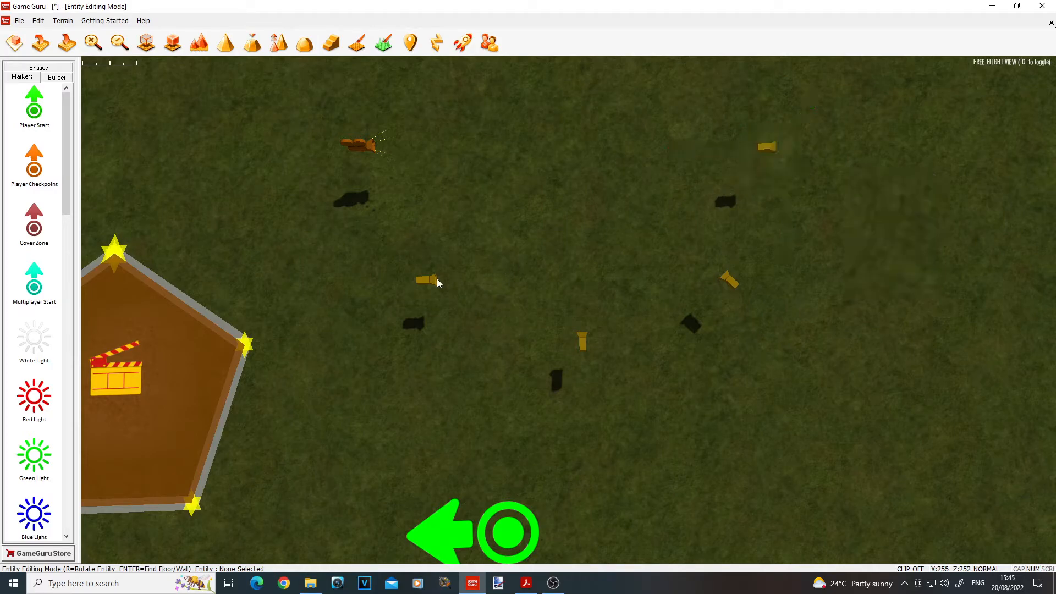
Step: Rearrange the three nodes into a zigzag between camera and endpoint, with the second and third nodes turned to match the first
click(432, 280)
drag(437, 298, 488, 313)
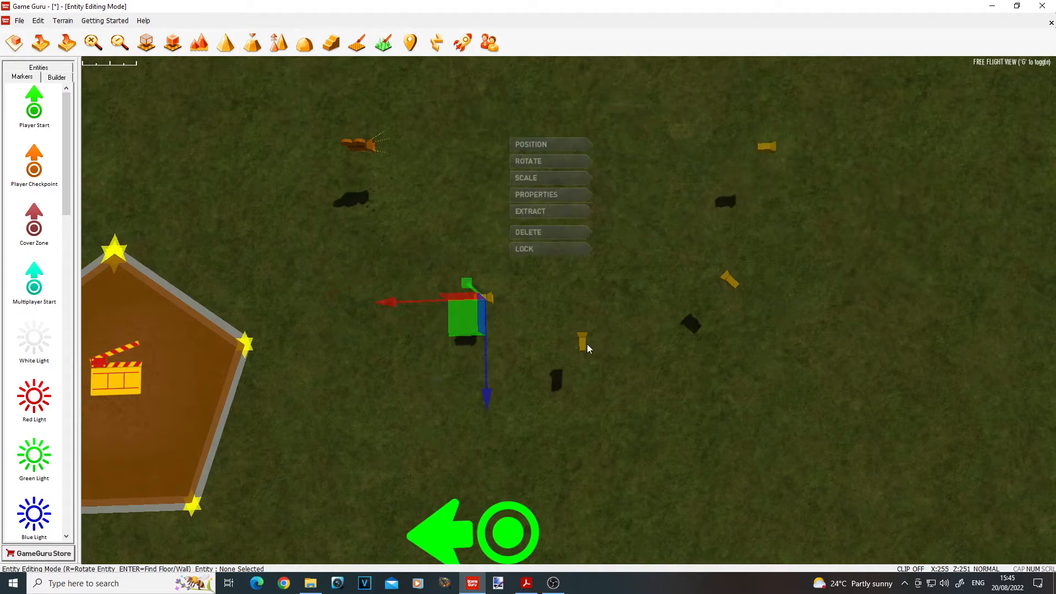
click(584, 345)
key(r)
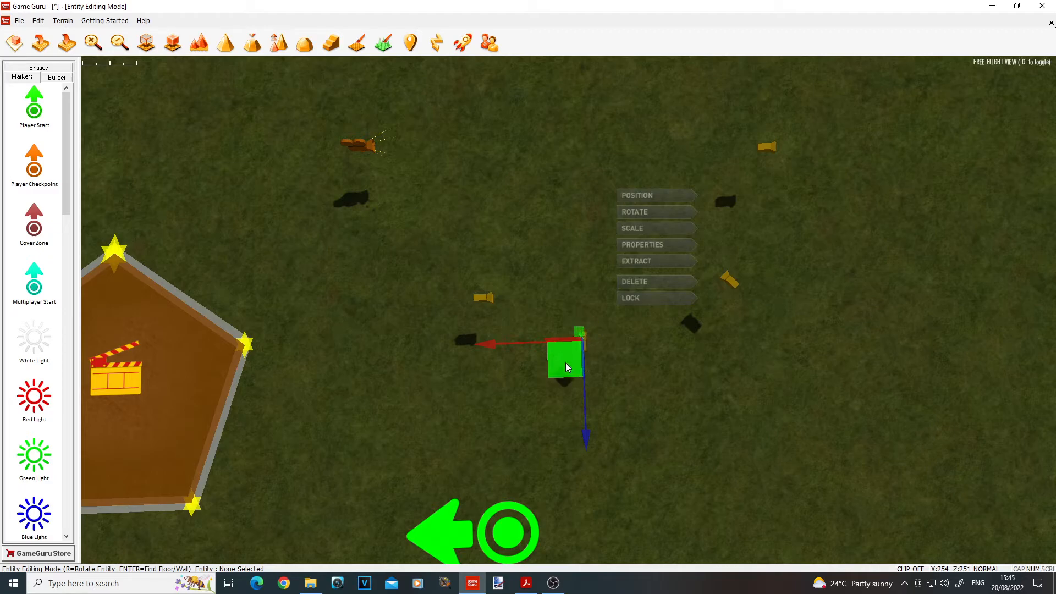
drag(568, 367, 579, 168)
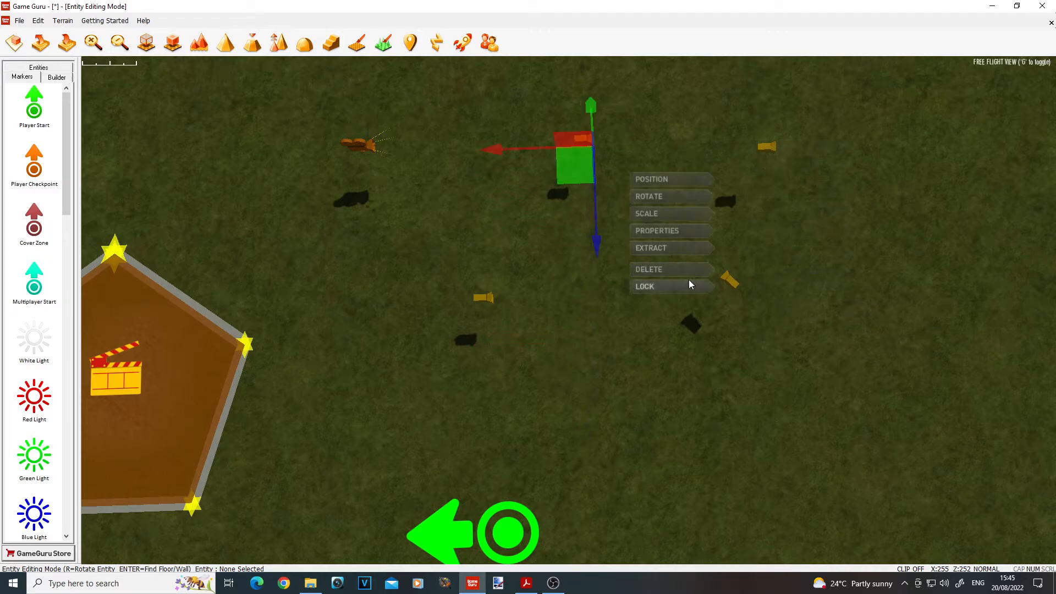
click(736, 287)
mouse_move(729, 312)
mouse_down()
mouse_move(724, 331)
mouse_move(670, 250)
mouse_move(740, 318)
mouse_up()
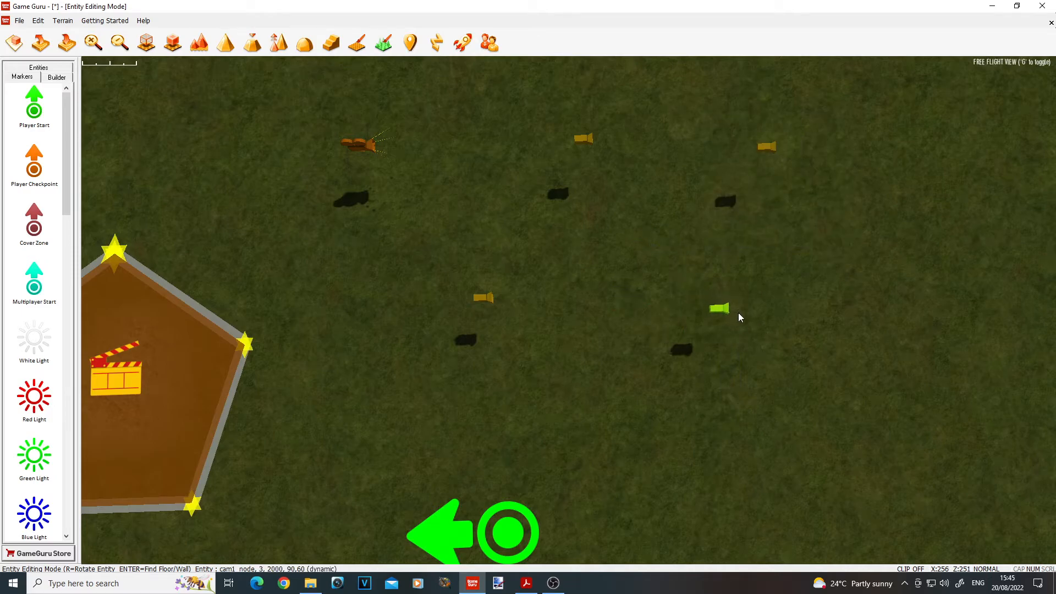
Step: Shift the endpoint marker farther away from the second node, past the third node
click(768, 153)
click(662, 225)
click(769, 152)
drag(769, 155, 795, 159)
Step: Place four Barrel (Clean) entities along the zigzag path: two in the camera's row and two in the row of the first and third nodes
click(39, 70)
click(31, 223)
click(476, 157)
click(701, 152)
click(602, 310)
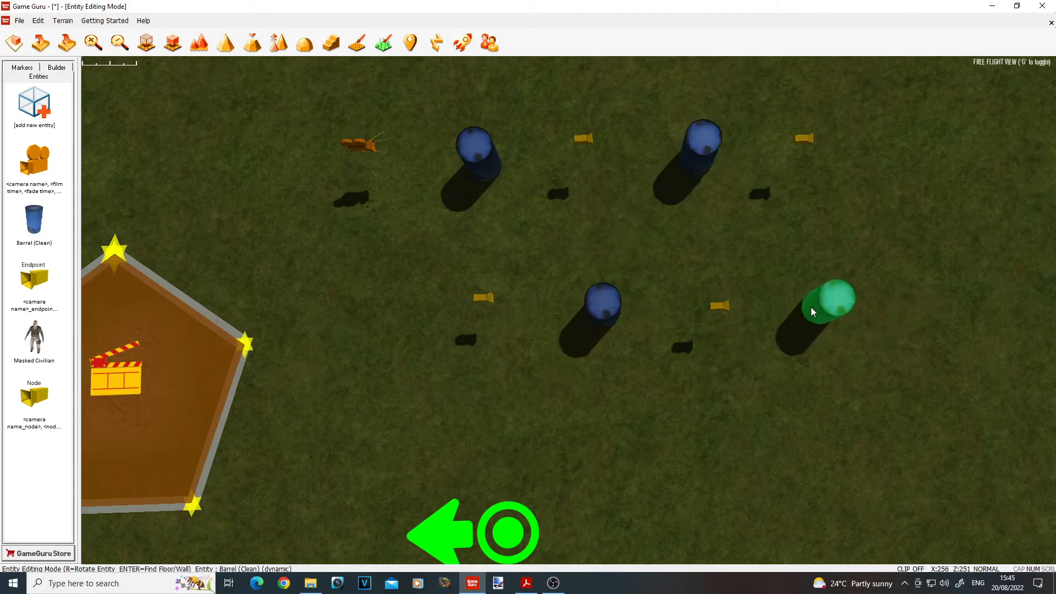
click(814, 312)
right_click(806, 371)
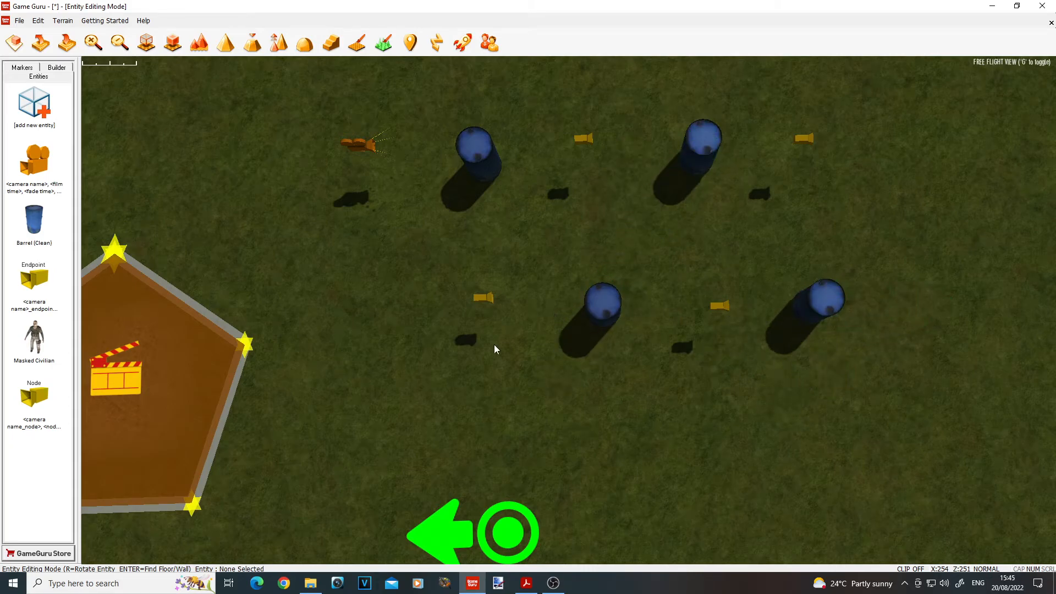
Step: Move the two barrels on the side of the first and third nodes in toward the middle of the path
key(a)
mouse_move(508, 337)
right_down()
mouse_move(551, 165)
mouse_move(541, 184)
mouse_move(544, 242)
right_up()
key(w)
key(w)
key(s)
key(s)
key(w)
key(d)
key(a)
key(w)
key(s)
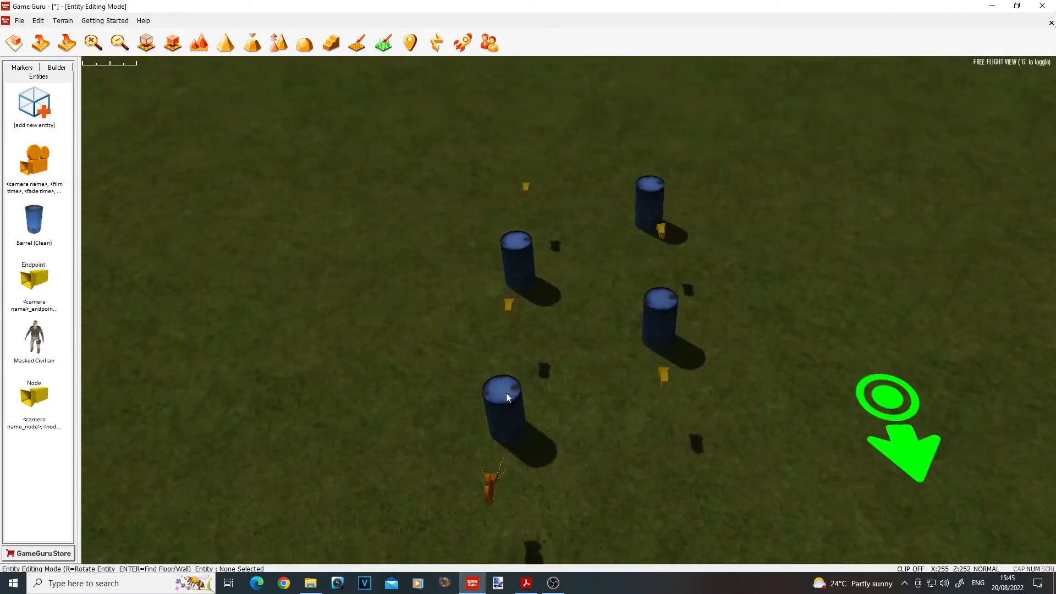
key(a)
click(707, 205)
drag(697, 218, 641, 215)
click(725, 308)
drag(695, 324, 643, 329)
Step: Delete the two barrels standing directly in line with the camera
click(580, 264)
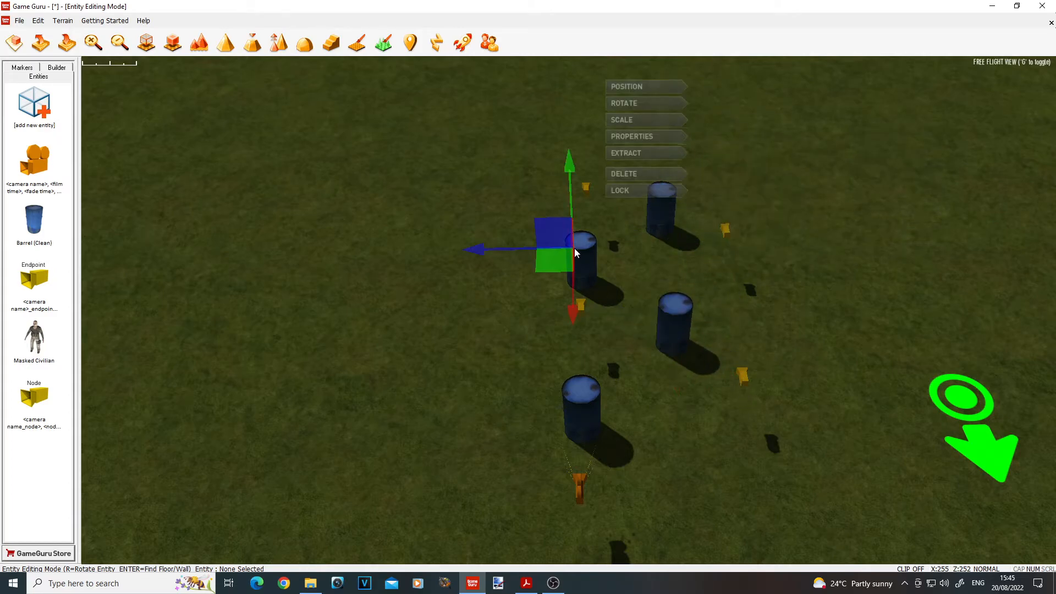
key(Delete)
click(580, 407)
key(Delete)
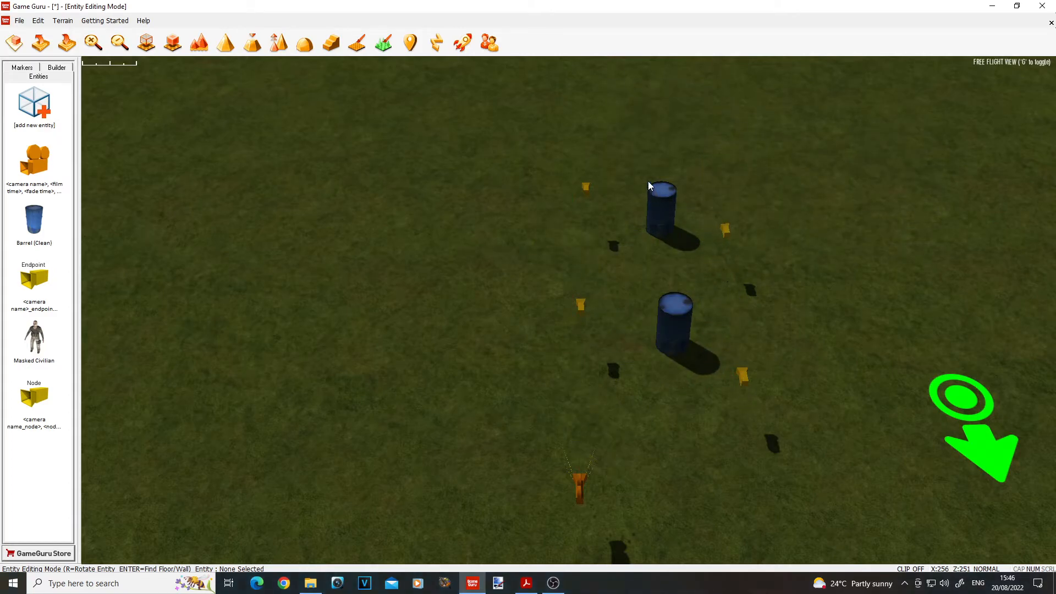
Step: Shift the two remaining barrels with the first and third nodes toward the camera's line, and nudge the two nodes slightly closer
key(d)
drag(561, 156, 684, 432)
drag(475, 234, 437, 236)
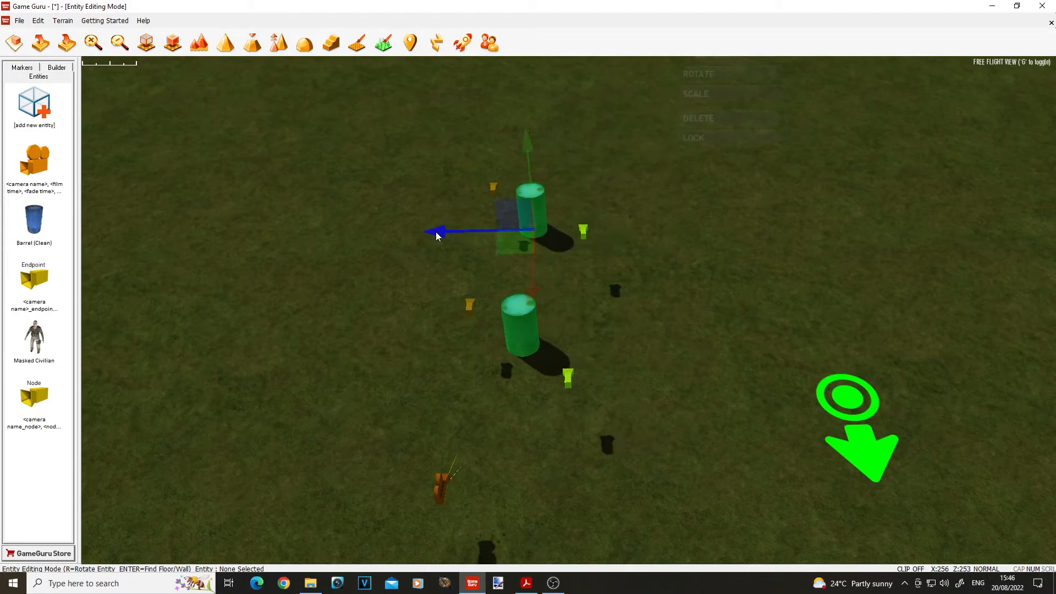
click(745, 362)
key(a)
drag(625, 208, 703, 408)
drag(551, 232, 540, 233)
click(742, 355)
Step: Extract the barrel nearest the camera and re-place it between the first and second nodes
key(d)
right_drag(742, 355, 688, 335)
key(a)
click(598, 340)
drag(598, 340, 611, 358)
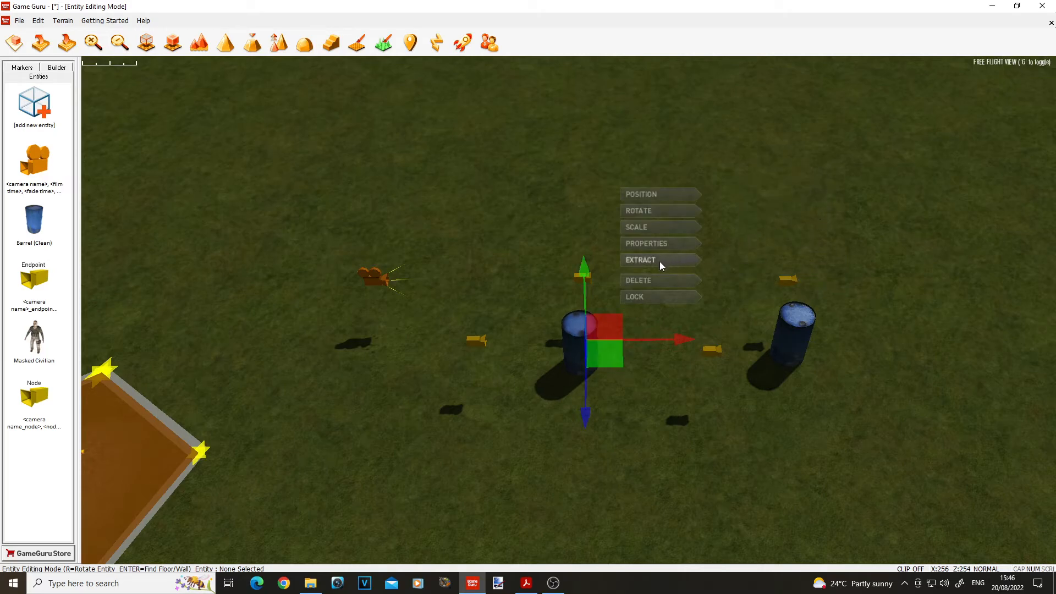
click(655, 266)
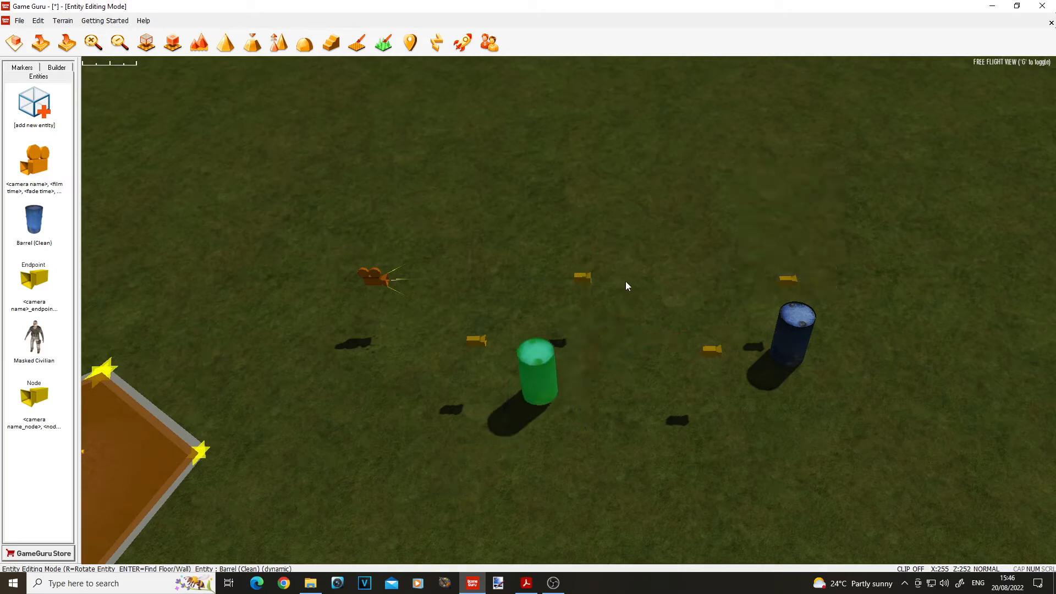
click(617, 248)
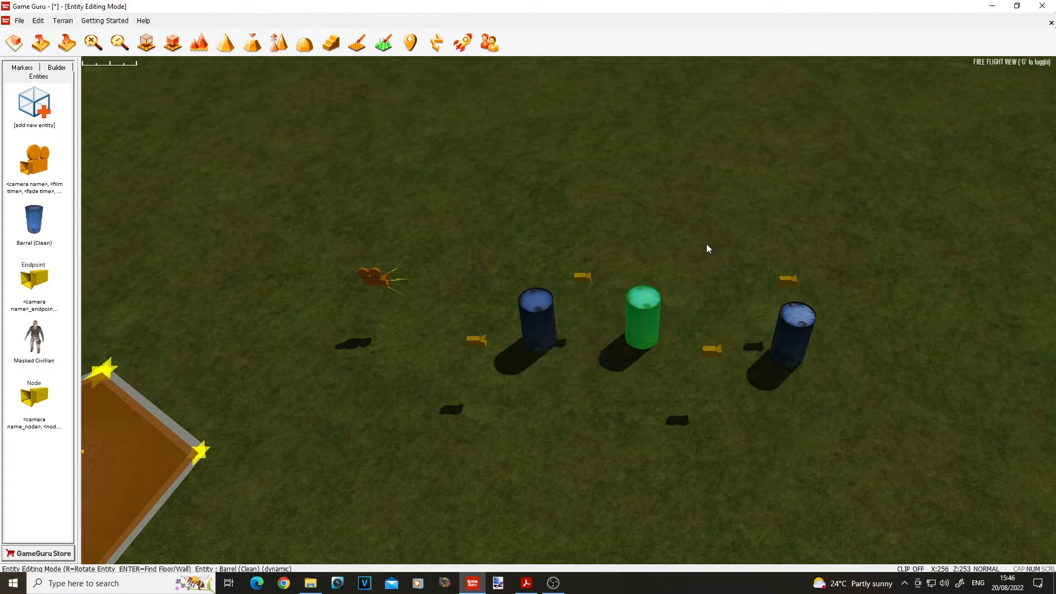
right_click(674, 270)
Step: Extract the barrel nearest the camera, re-place it level with the second node, and add a third barrel beside the camera
click(544, 314)
drag(609, 309, 680, 320)
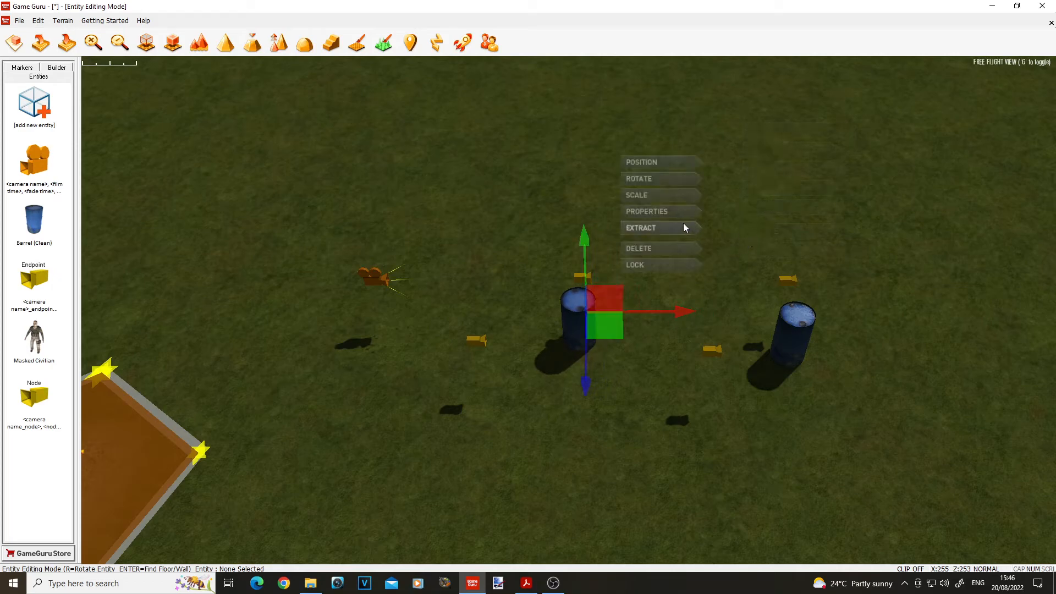
click(658, 228)
click(590, 309)
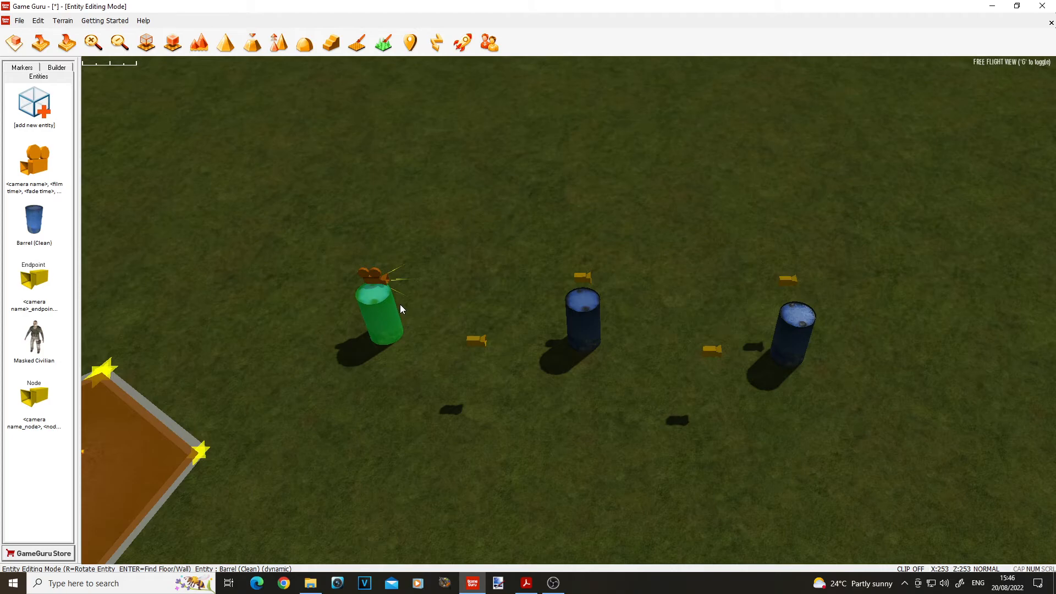
click(402, 308)
Step: Nudge all three barrels sideways, away from the camera's side, so they form a row between the two lines of nodes
key(a)
right_drag(401, 308, 512, 319)
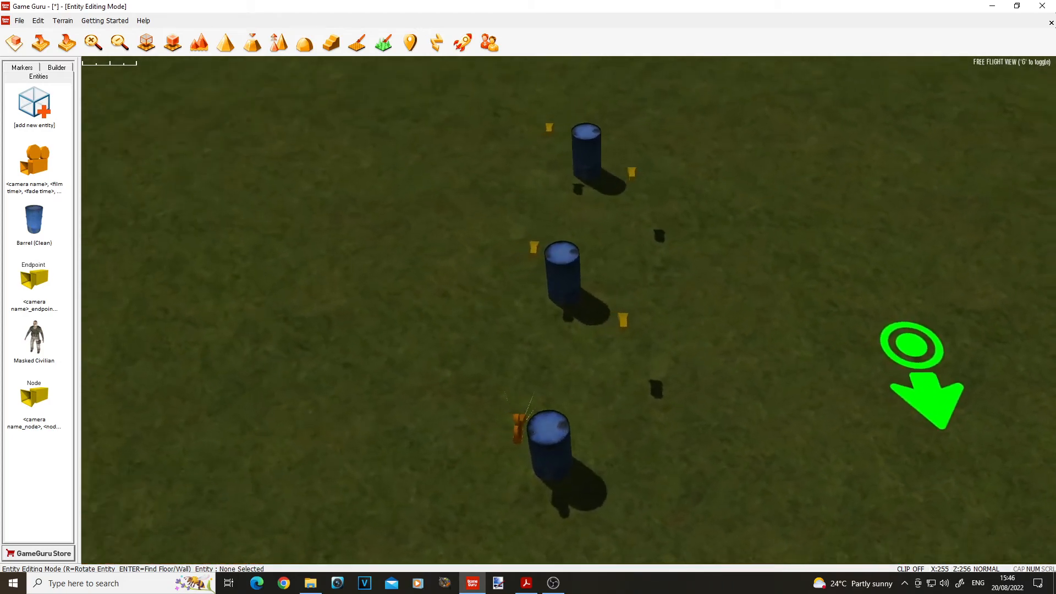
key(a)
key(d)
key(a)
click(605, 444)
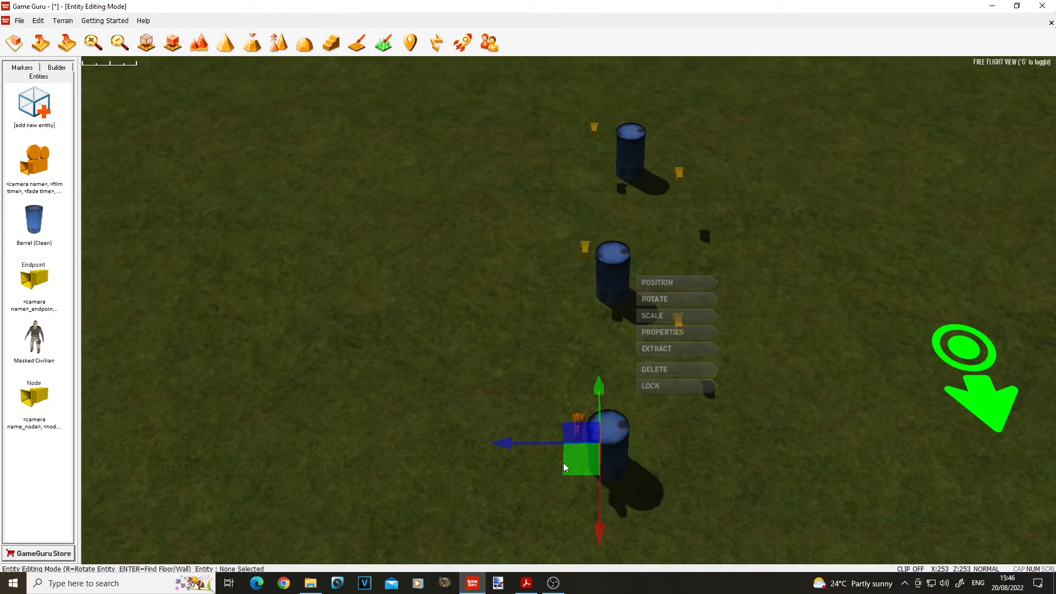
drag(560, 463, 599, 460)
click(615, 296)
drag(615, 296, 624, 300)
click(634, 166)
drag(612, 175, 621, 171)
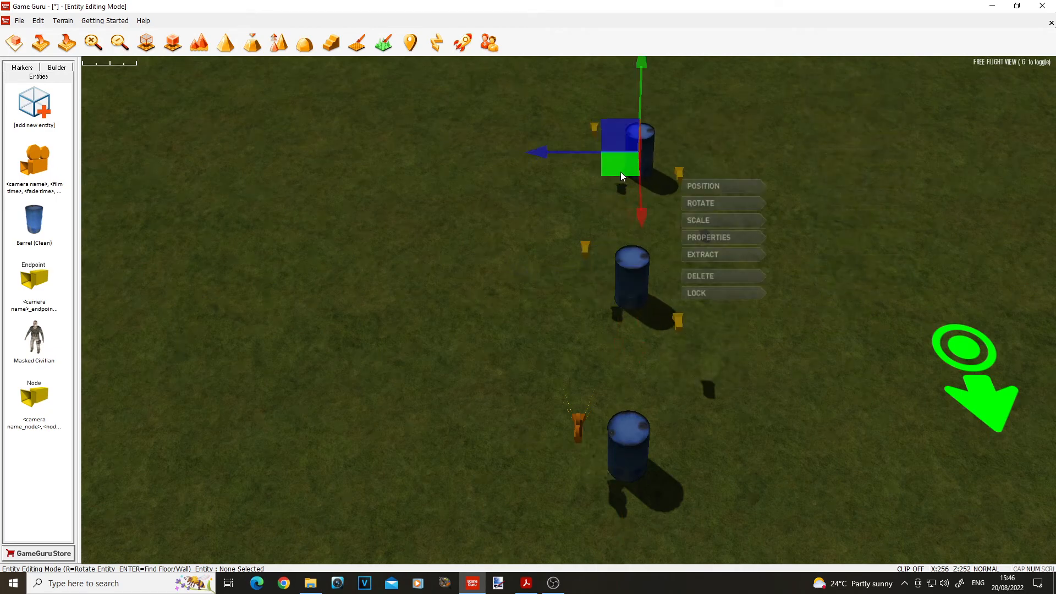
Step: Test the game, walk into the trigger zone to watch the camera weave around the barrels, and return to the editor
click(463, 43)
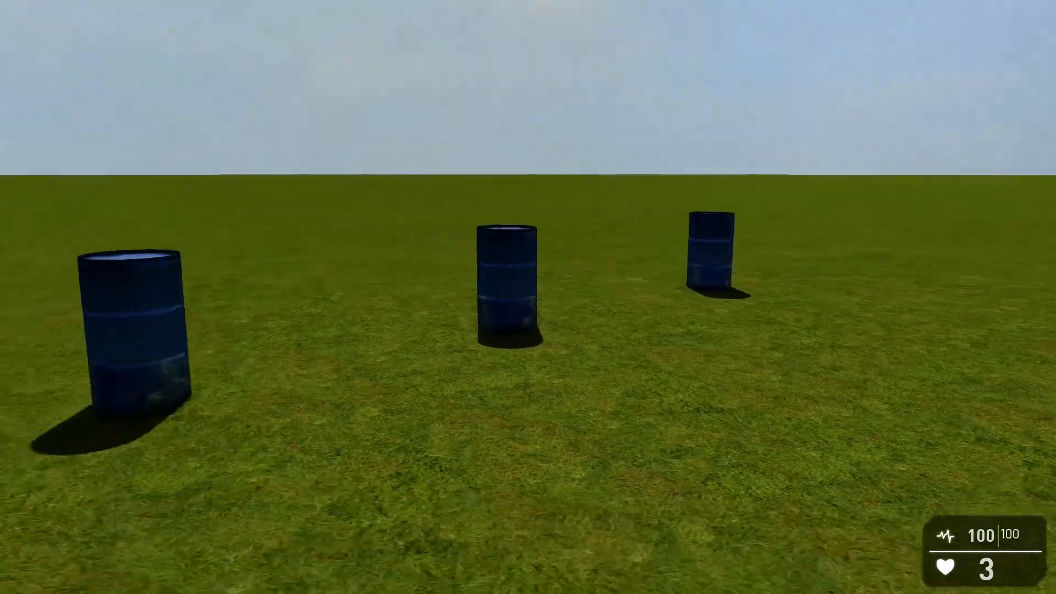
key(w)
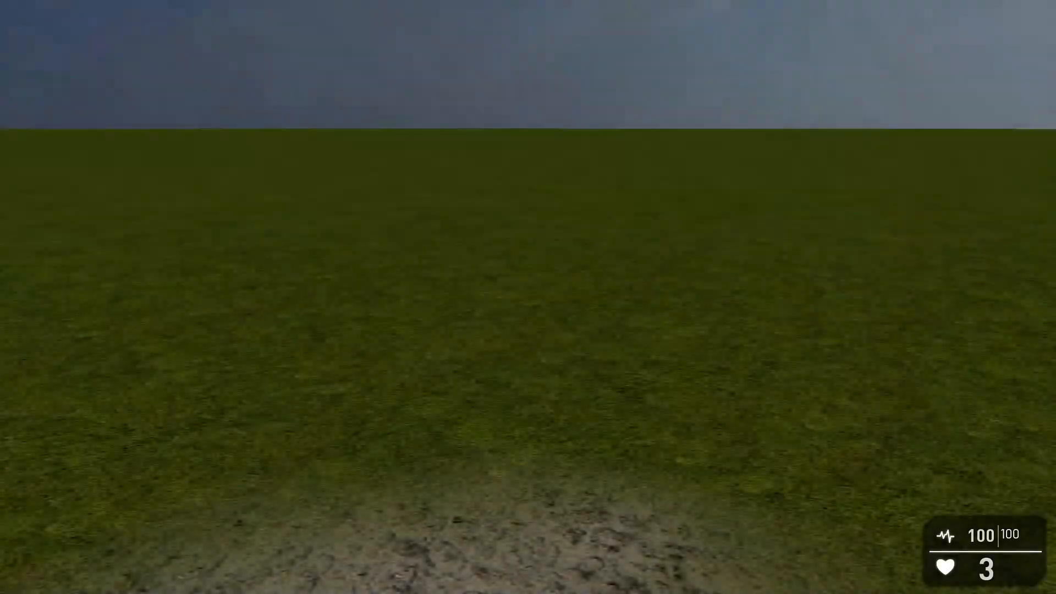
key(Escape)
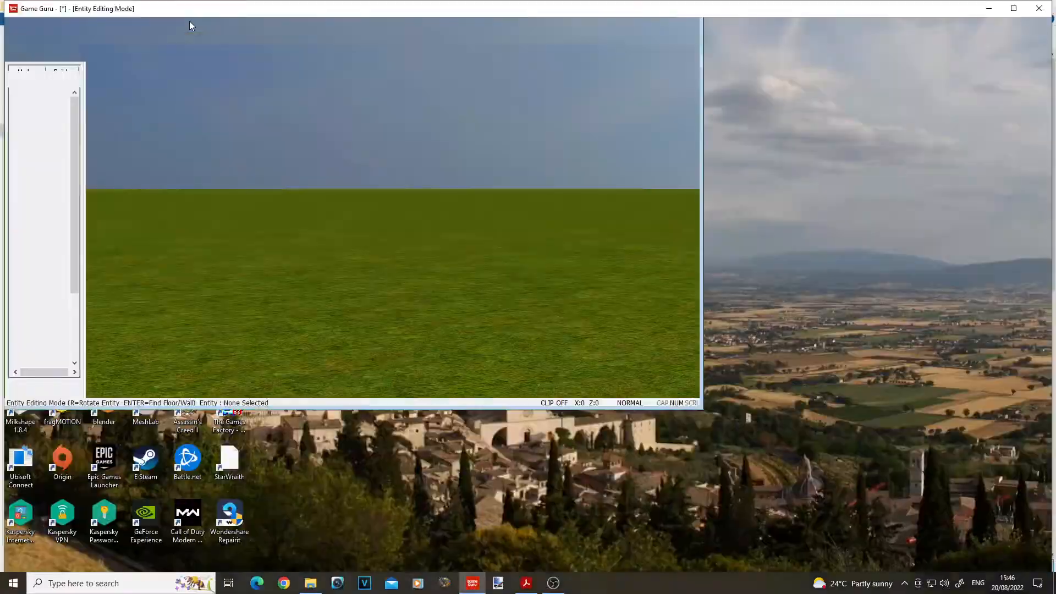
mouse_move(560, 321)
right_down()
mouse_move(473, 318)
mouse_move(563, 327)
right_up()
key(s)
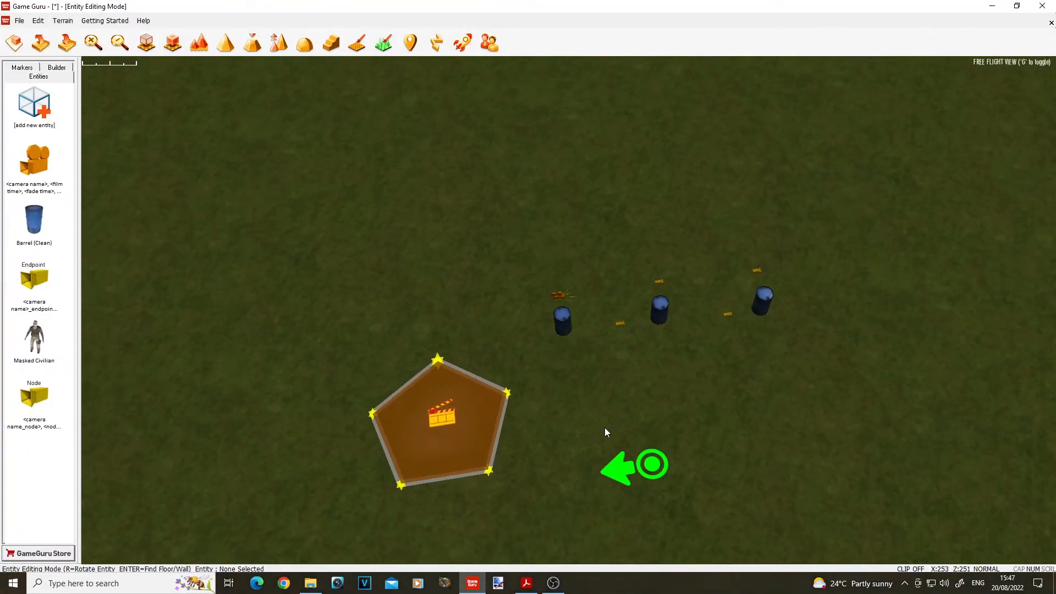